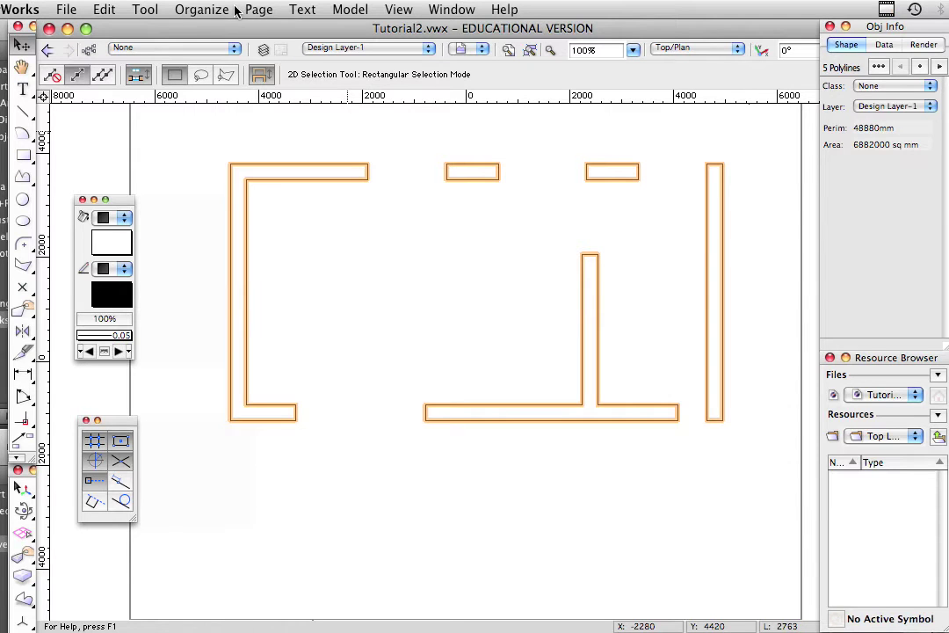
Step: Extrude the five selected wall polylines to a height of 2400 mm and accept the backup copy
{"action": "left_click", "coordinate": [344, 11]}
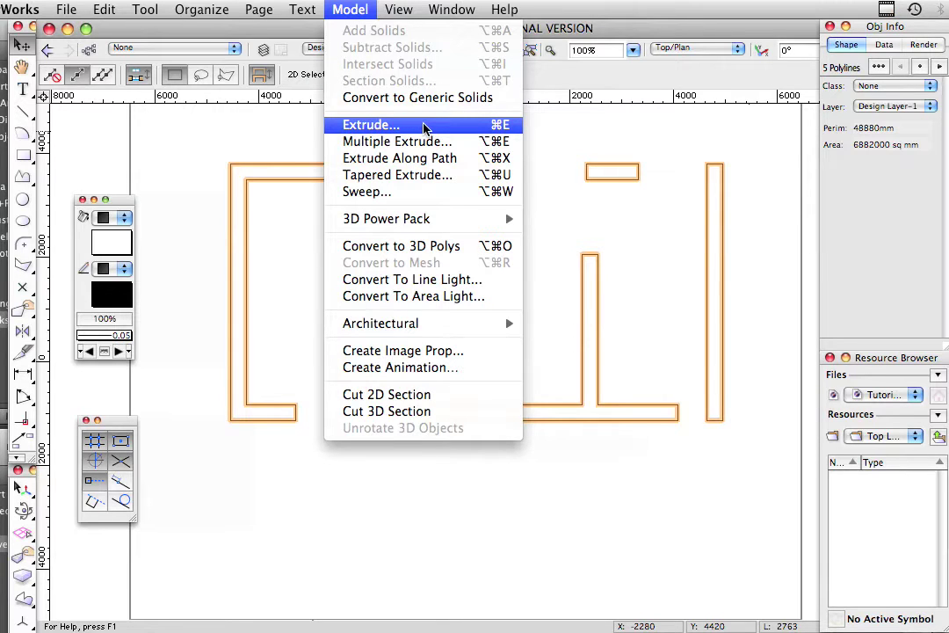
{"action": "left_click", "coordinate": [506, 128]}
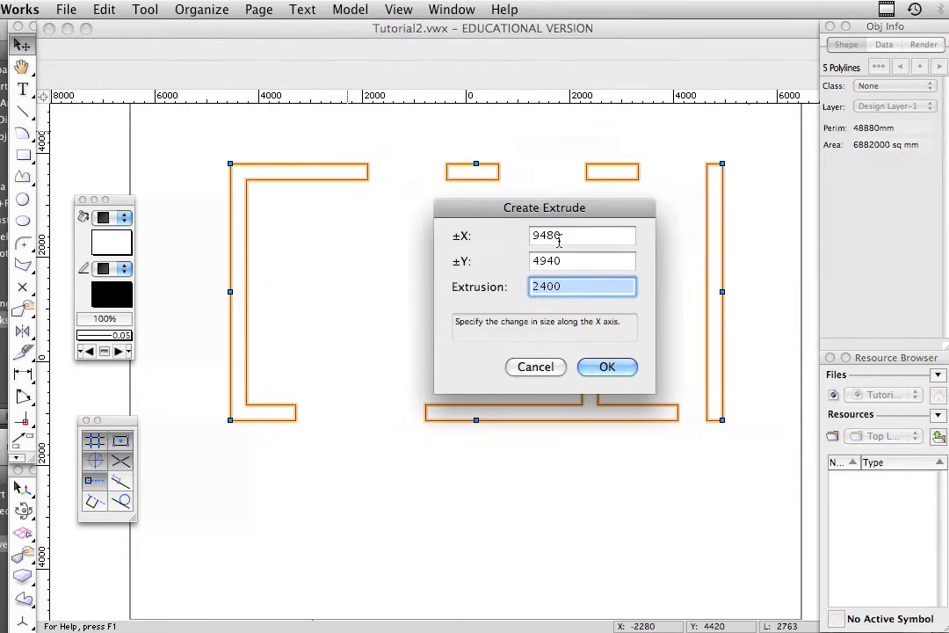
{"action": "left_click", "coordinate": [571, 290]}
{"action": "double_click", "coordinate": [572, 290]}
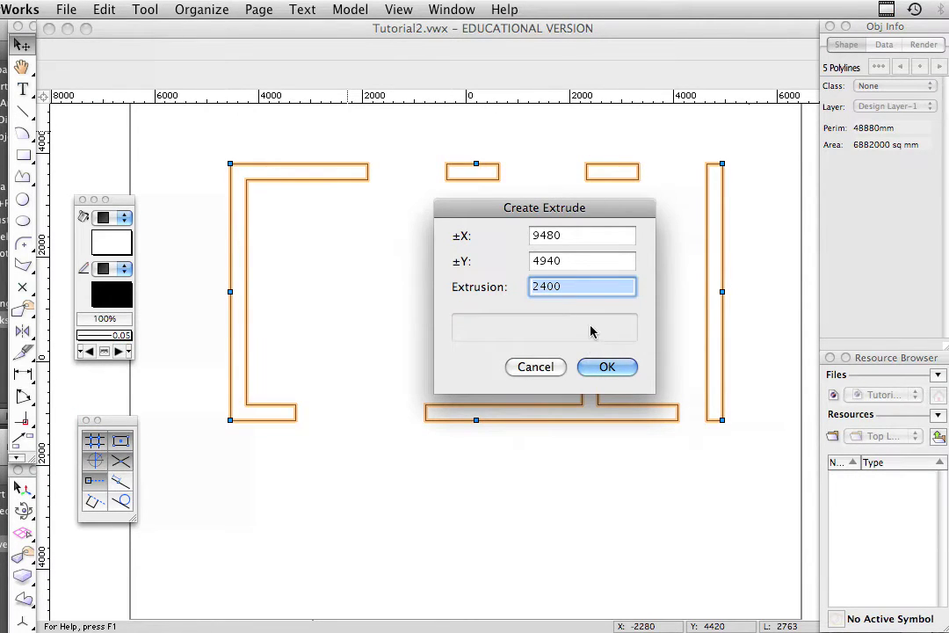
{"action": "type", "text": "24"}
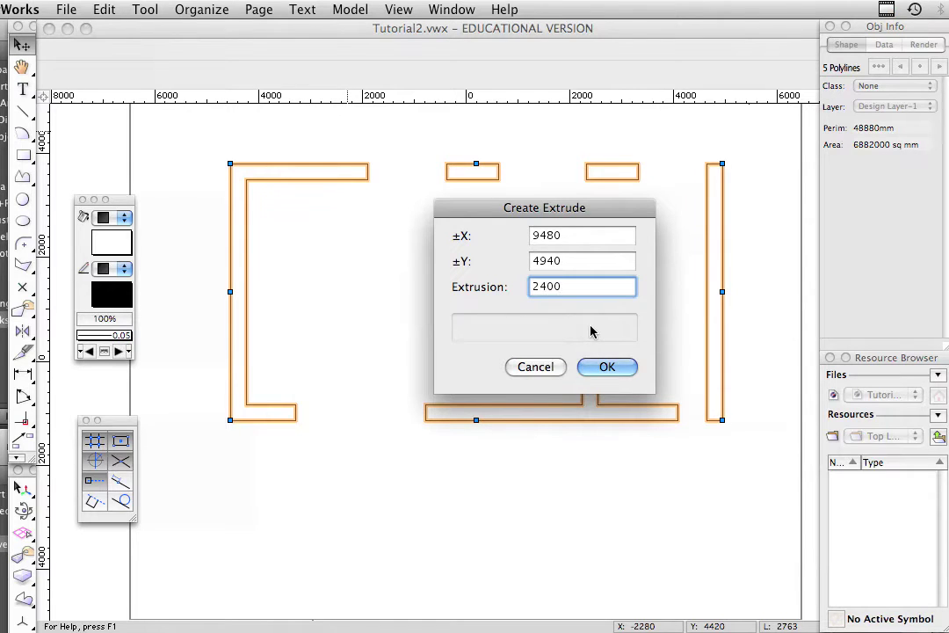
{"action": "left_click", "coordinate": [608, 367]}
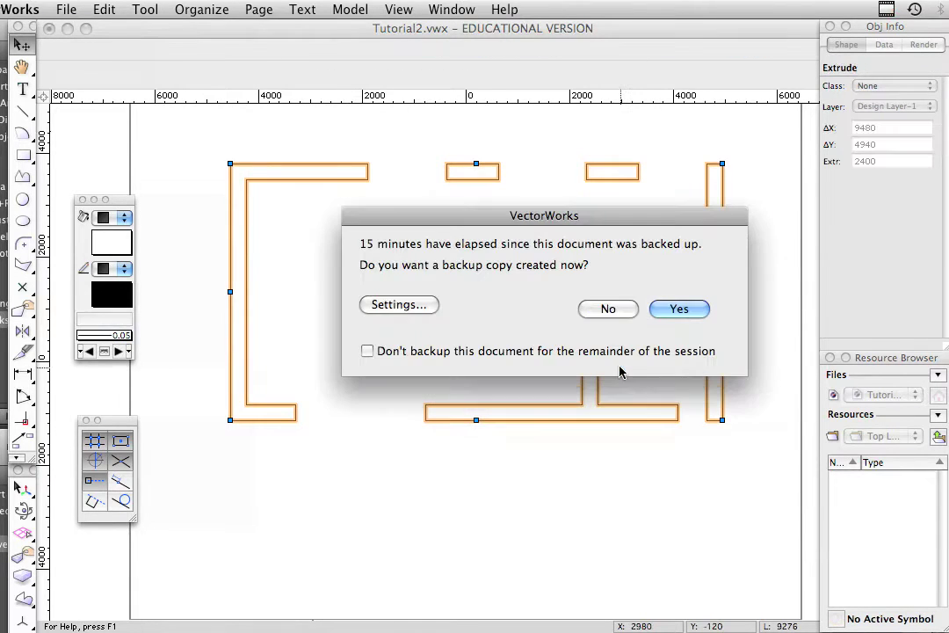
{"action": "left_click", "coordinate": [661, 310]}
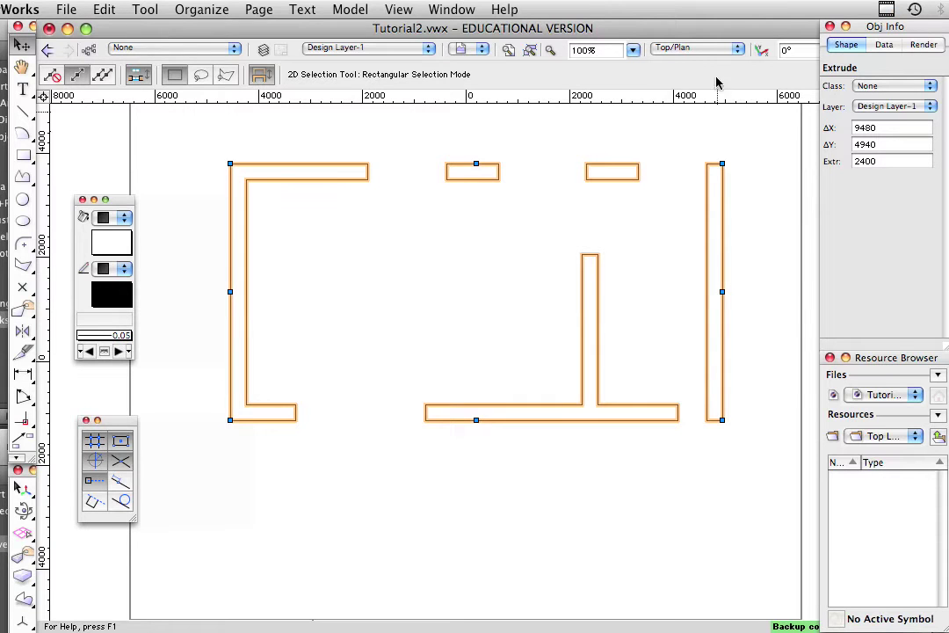
Step: View the extruded walls in Right Isometric and clear the selection
{"action": "left_click", "coordinate": [703, 49]}
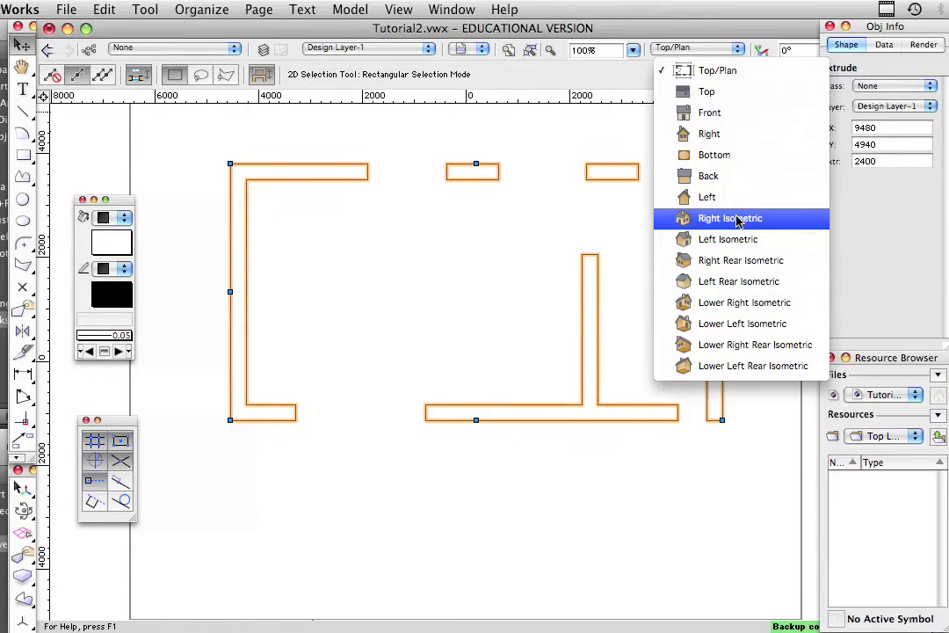
{"action": "left_click", "coordinate": [780, 221]}
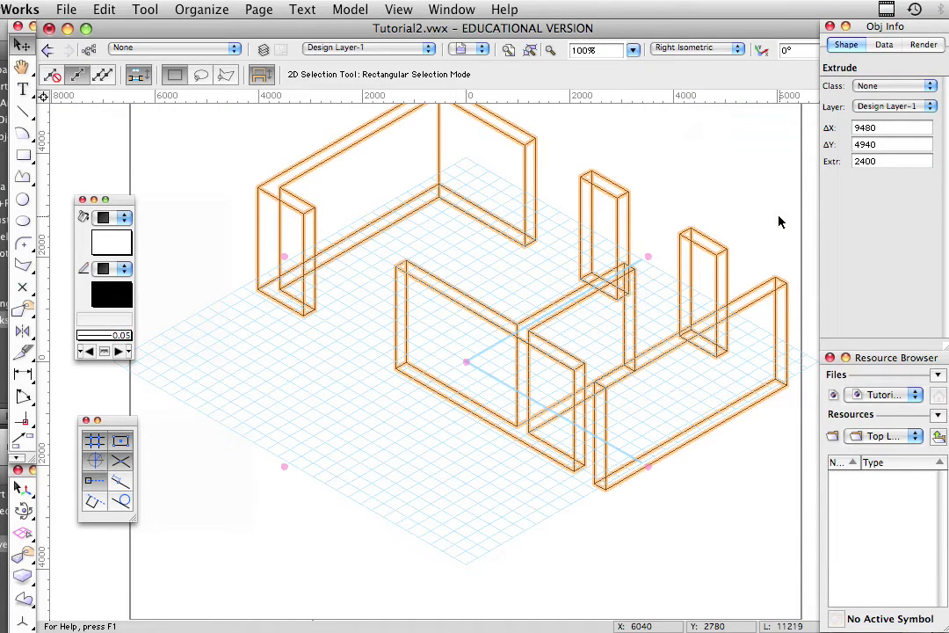
{"action": "mouse_move", "coordinate": [547, 210]}
{"action": "middle_mouse_down"}
{"action": "mouse_move", "coordinate": [504, 285]}
{"action": "mouse_move", "coordinate": [514, 278]}
{"action": "middle_mouse_up"}
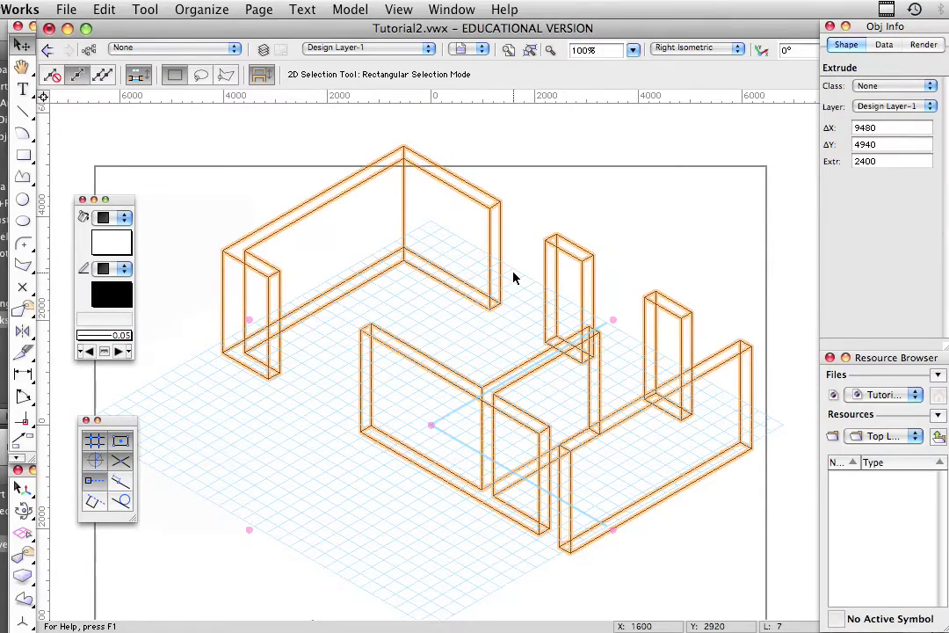
{"action": "left_click", "coordinate": [604, 207]}
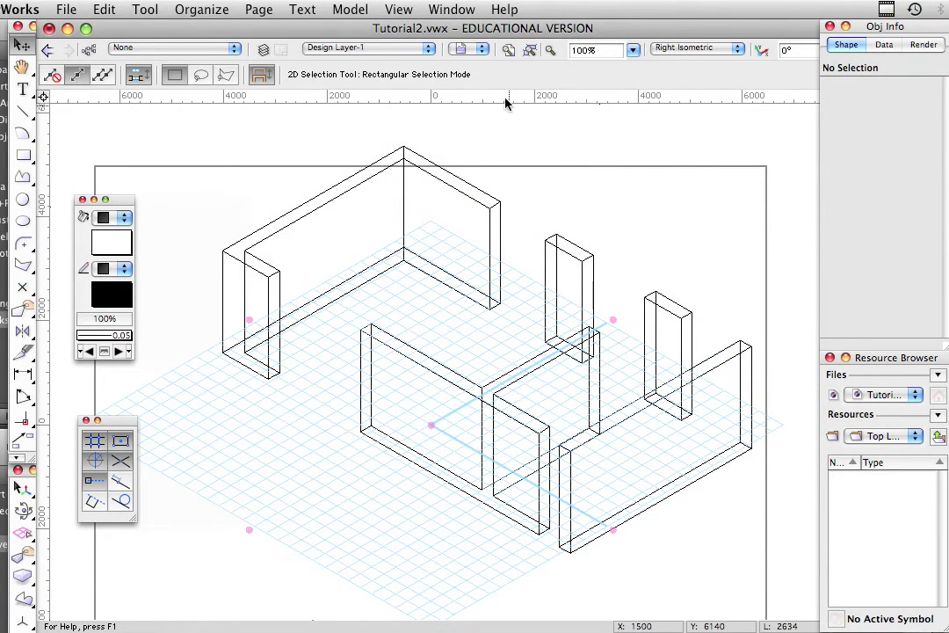
Step: In Top view, draw a floor rectangle about 13080 by 8780 mm enclosing all the walls
{"action": "left_click", "coordinate": [699, 47]}
{"action": "left_click", "coordinate": [710, 91]}
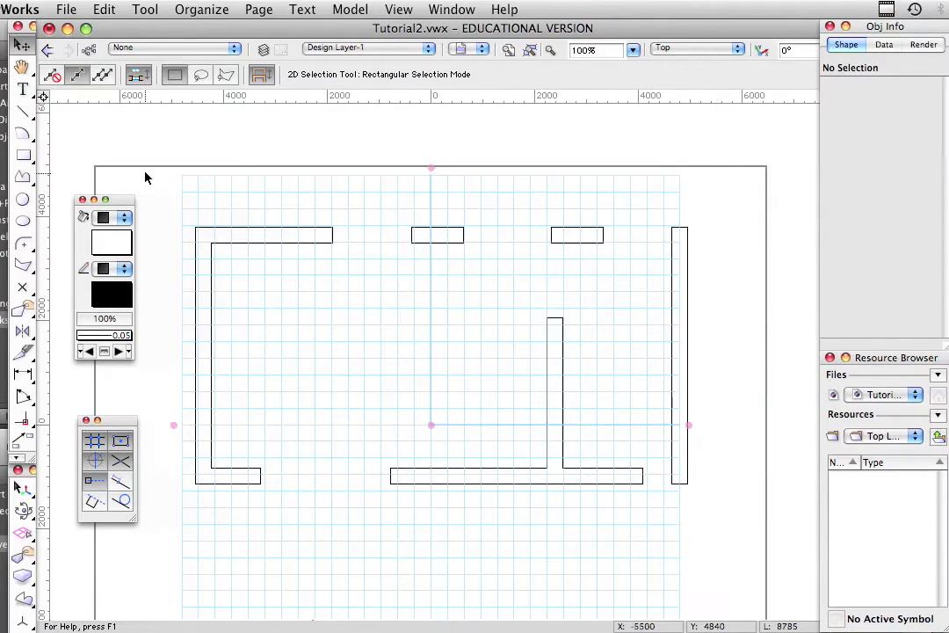
{"action": "left_click", "coordinate": [22, 157]}
{"action": "left_click", "coordinate": [105, 131]}
{"action": "scroll", "coordinate": [737, 528], "scroll_direction": "down", "scroll_amount": 5}
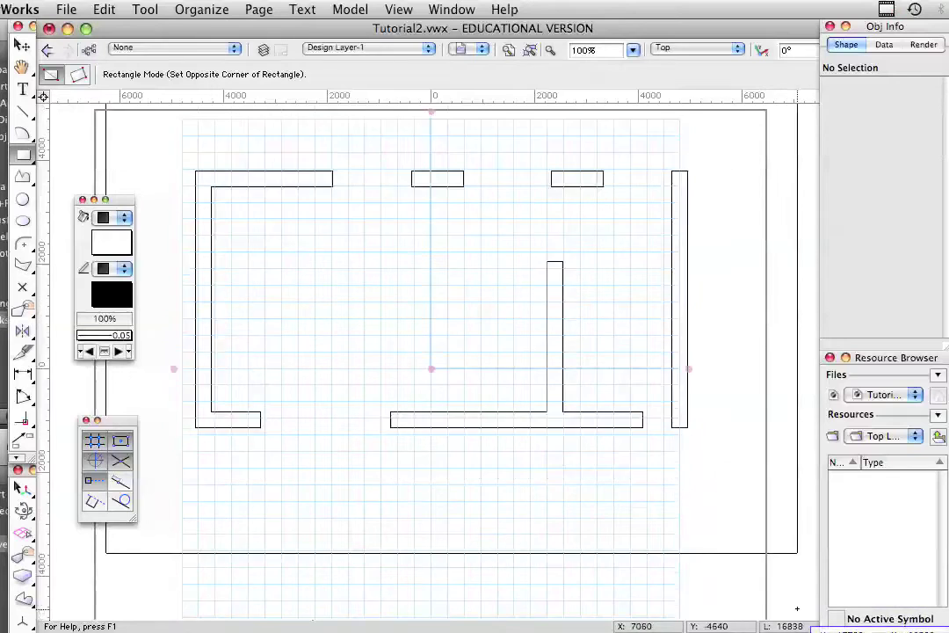
{"action": "left_click", "coordinate": [784, 250]}
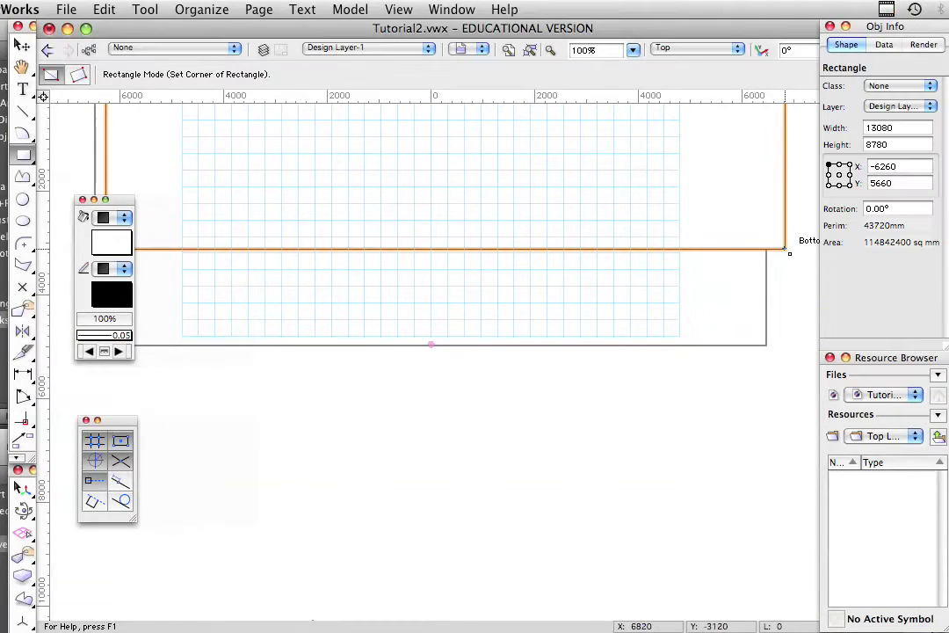
Step: Extrude the floor rectangle by -10 mm
{"action": "middle_click_drag", "start_coordinate": [452, 109], "coordinate": [450, 427]}
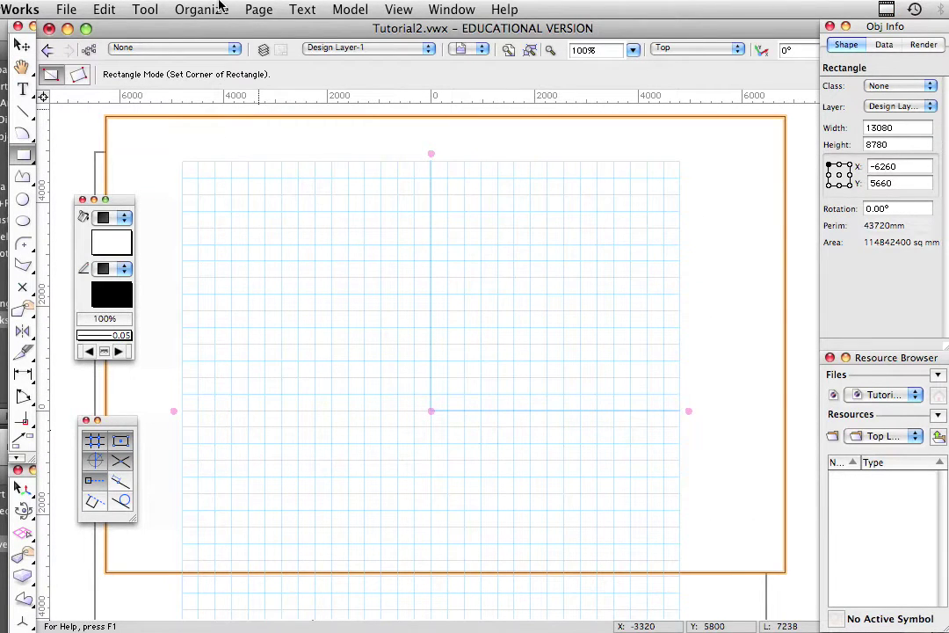
{"action": "left_click", "coordinate": [351, 9]}
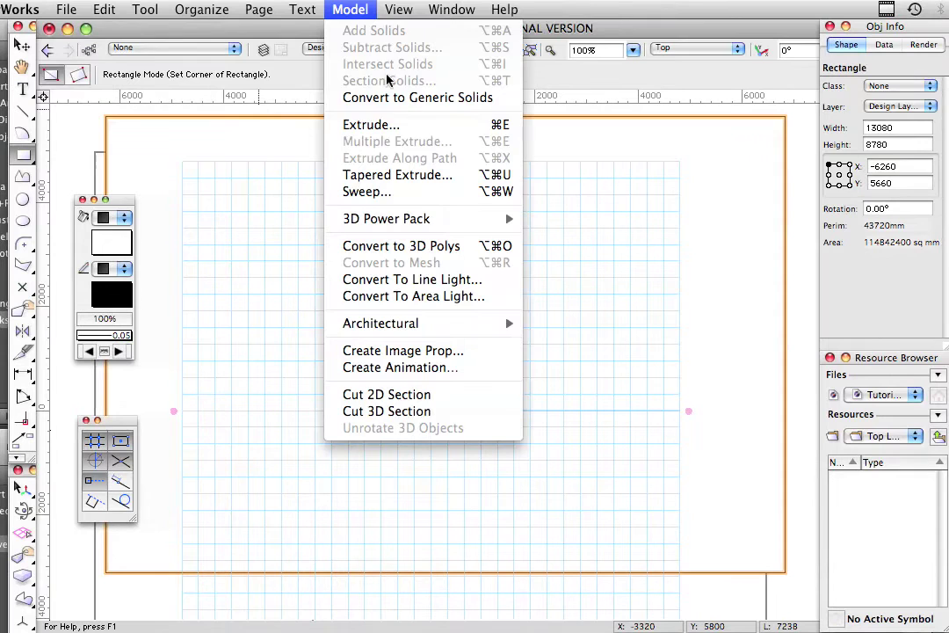
{"action": "left_click", "coordinate": [393, 128]}
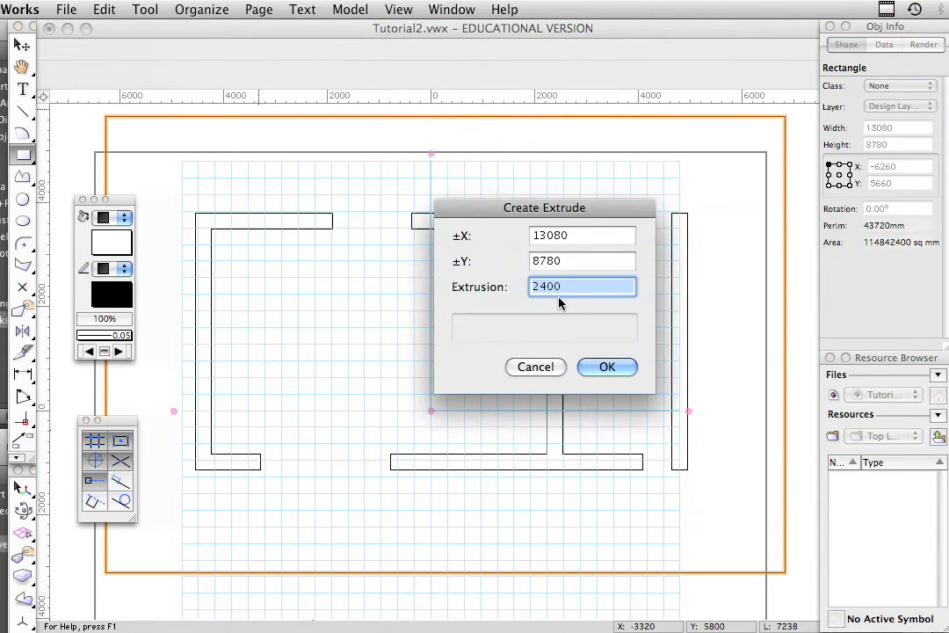
{"action": "type", "text": "-10"}
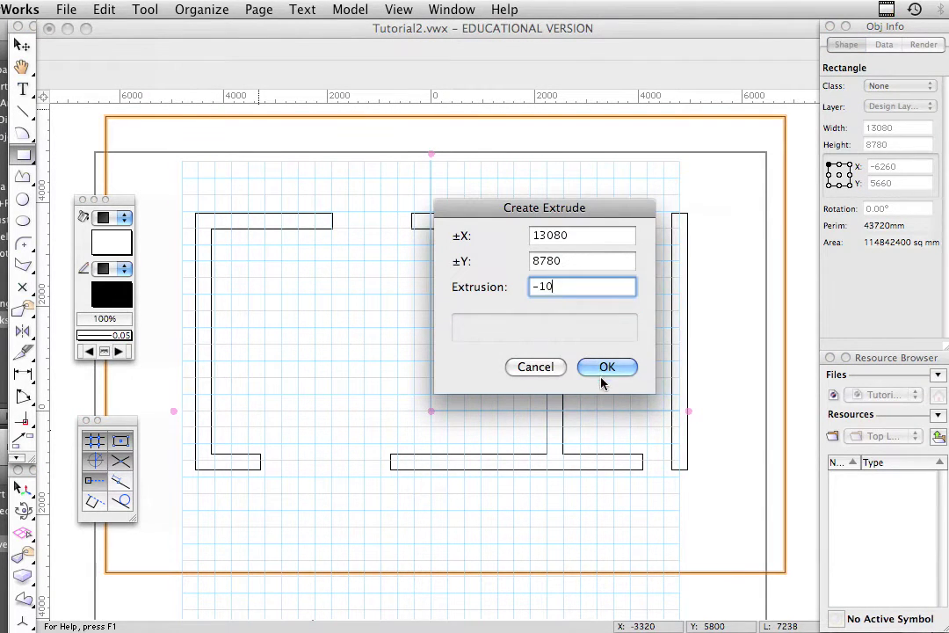
{"action": "left_click", "coordinate": [603, 378]}
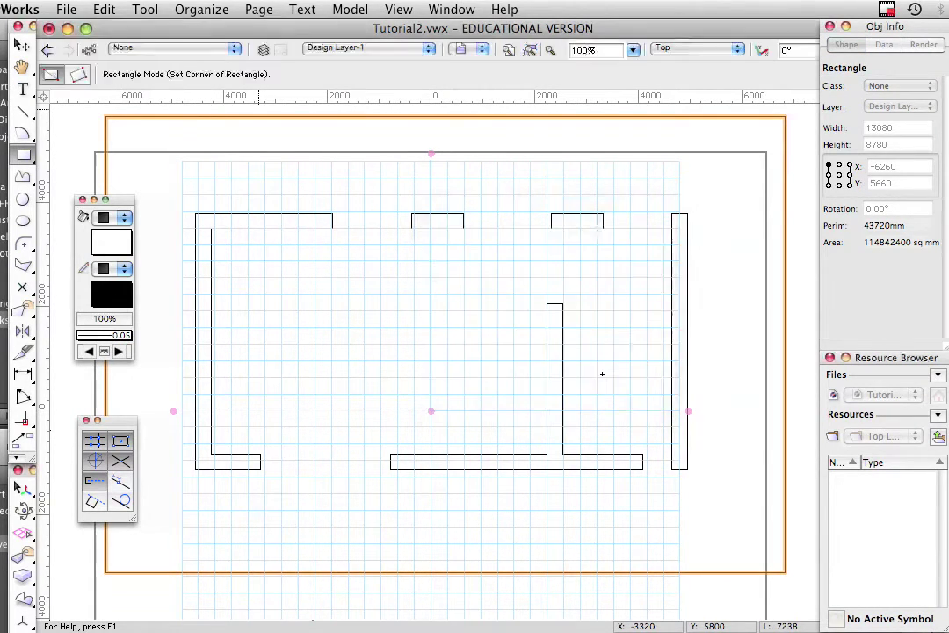
Step: Render the walls and floor in Right Isometric view with Fast RenderWorks
{"action": "left_click", "coordinate": [703, 50]}
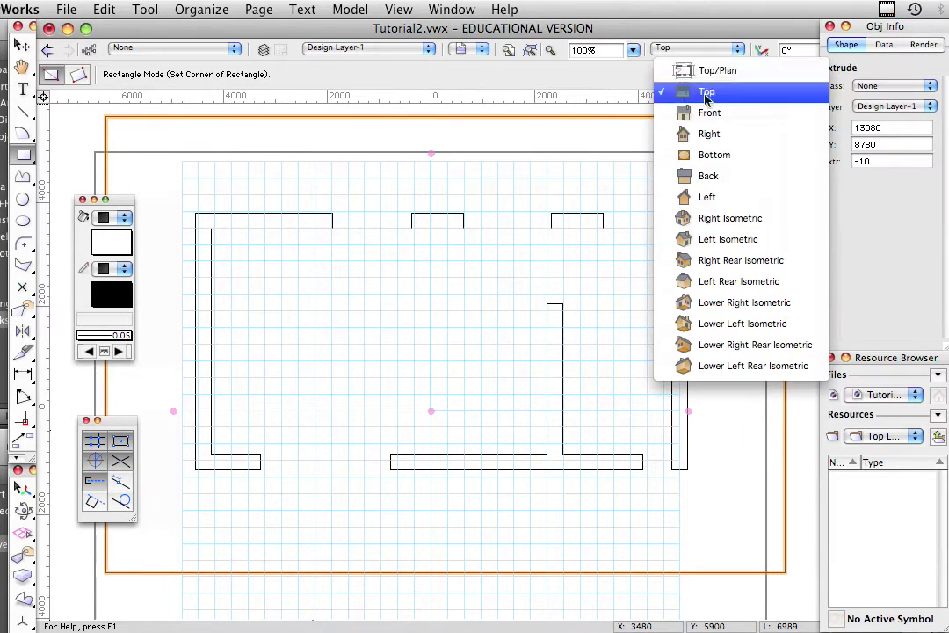
{"action": "left_click", "coordinate": [710, 219]}
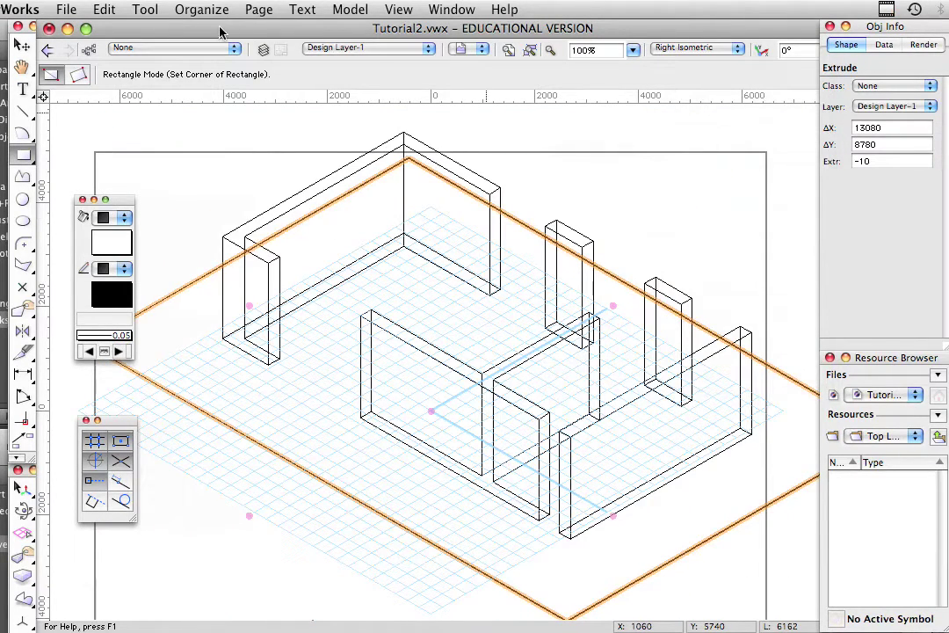
{"action": "left_click", "coordinate": [387, 10]}
{"action": "mouse_move", "coordinate": [419, 70]}
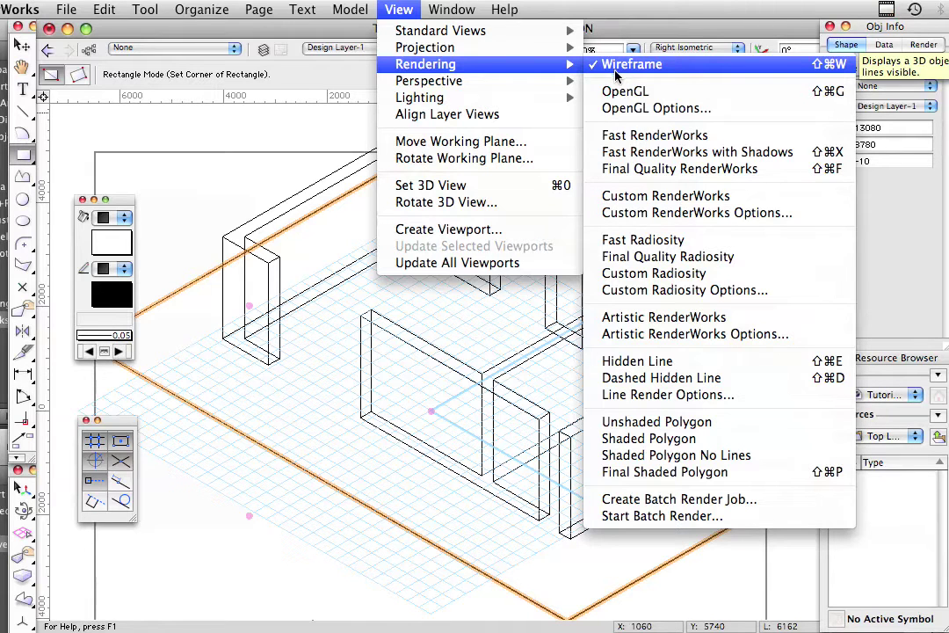
{"action": "left_click", "coordinate": [621, 137]}
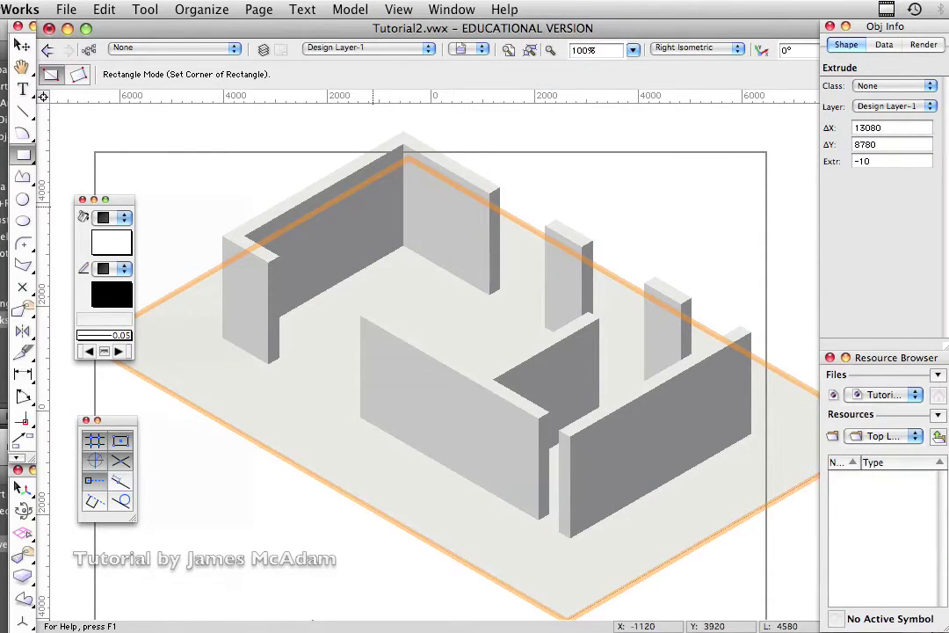
Step: In Top/Plan view, draw a rectangle about 1178 by 2040 mm straddling the middle of the left outer wall
{"action": "left_click", "coordinate": [694, 48]}
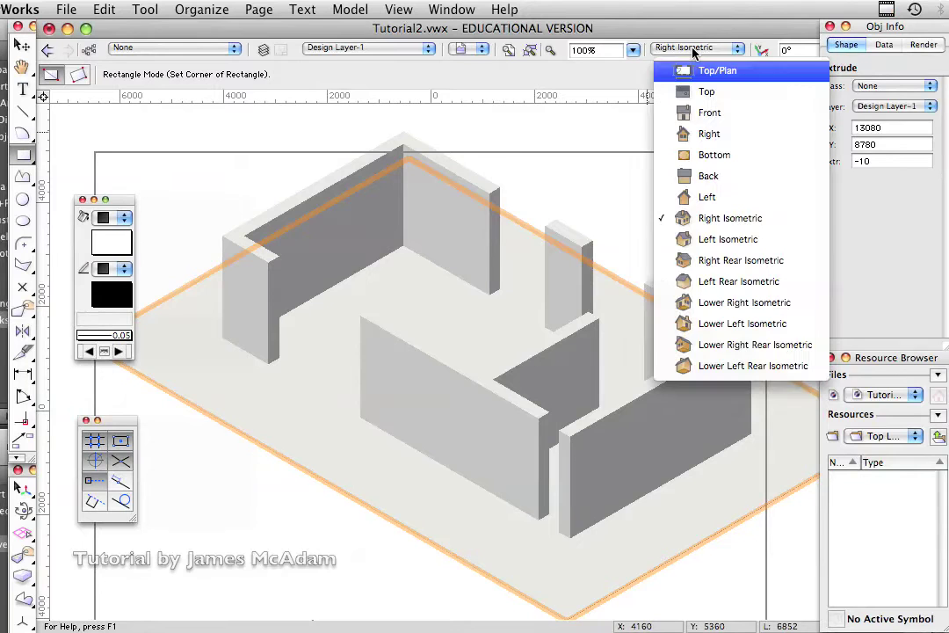
{"action": "left_click", "coordinate": [707, 70]}
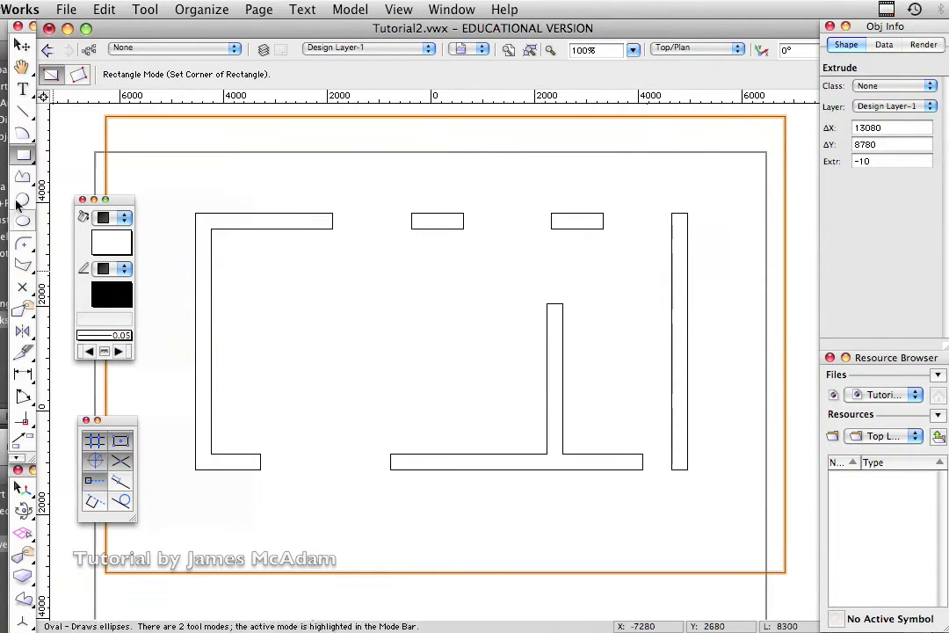
{"action": "left_click", "coordinate": [169, 289]}
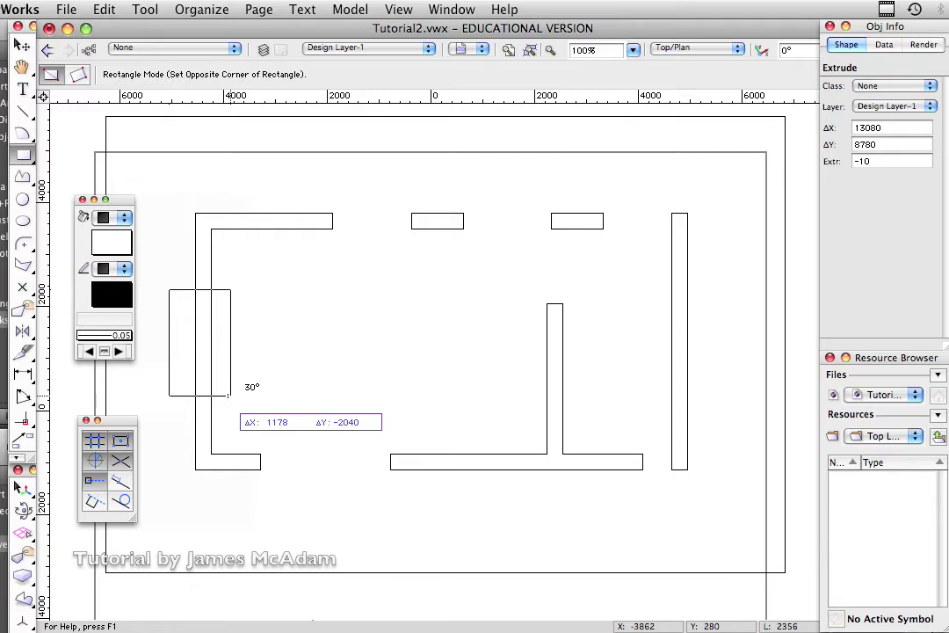
{"action": "left_click", "coordinate": [230, 396]}
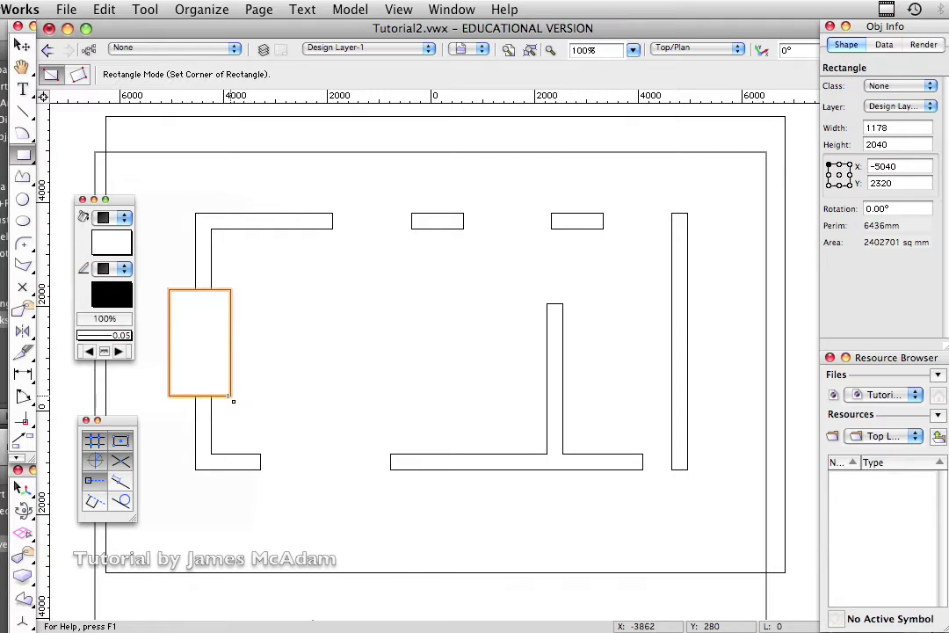
Step: Extrude the rectangle straddling the left wall to 1000 mm
{"action": "left_click", "coordinate": [356, 8]}
{"action": "left_click", "coordinate": [387, 125]}
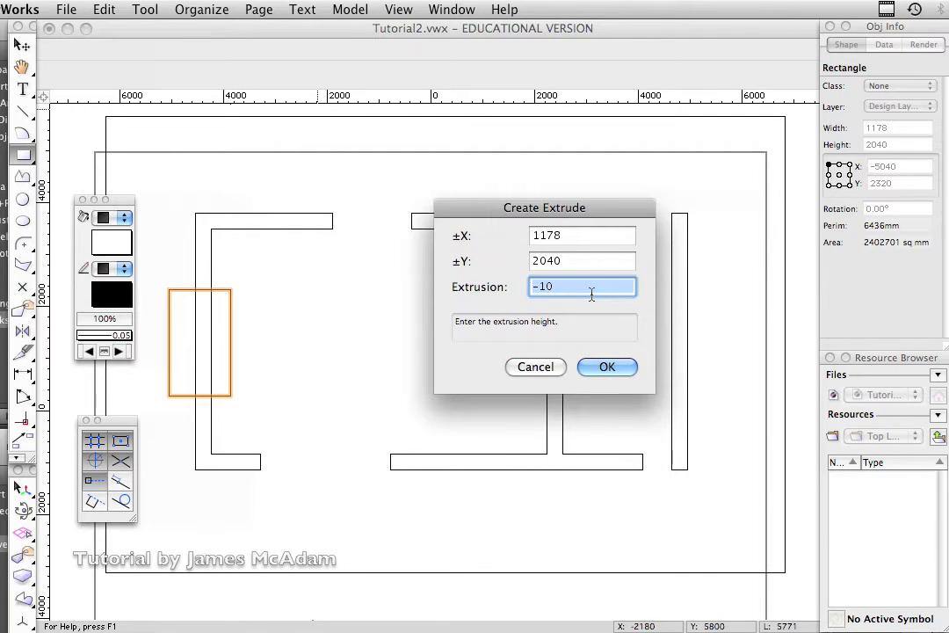
{"action": "type", "text": "1000"}
{"action": "key", "text": "Return"}
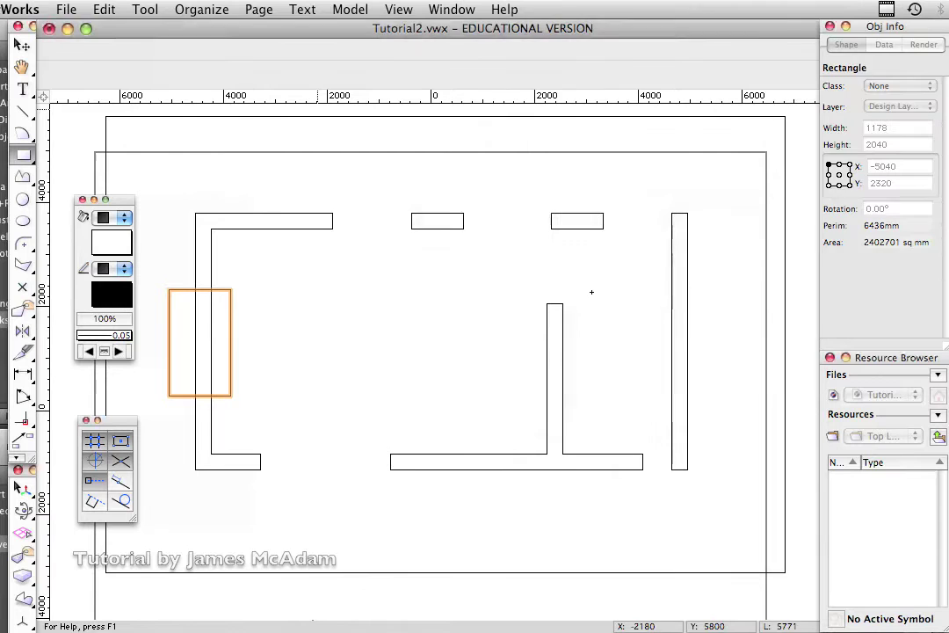
Step: In Back view, raise the 1000 mm high box straight up from the floor to about mid-height of the wall
{"action": "left_click", "coordinate": [669, 49]}
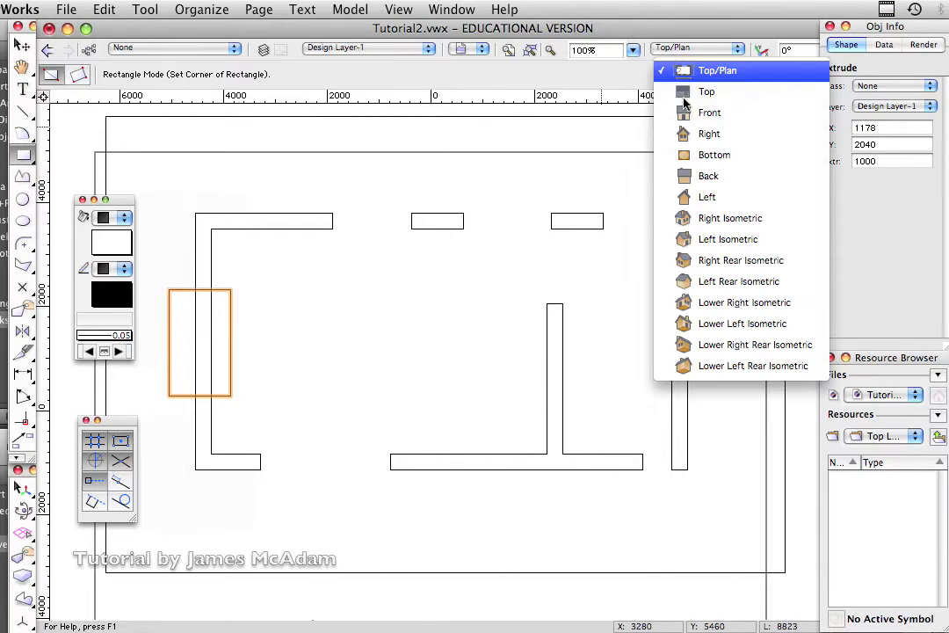
{"action": "left_click", "coordinate": [719, 217]}
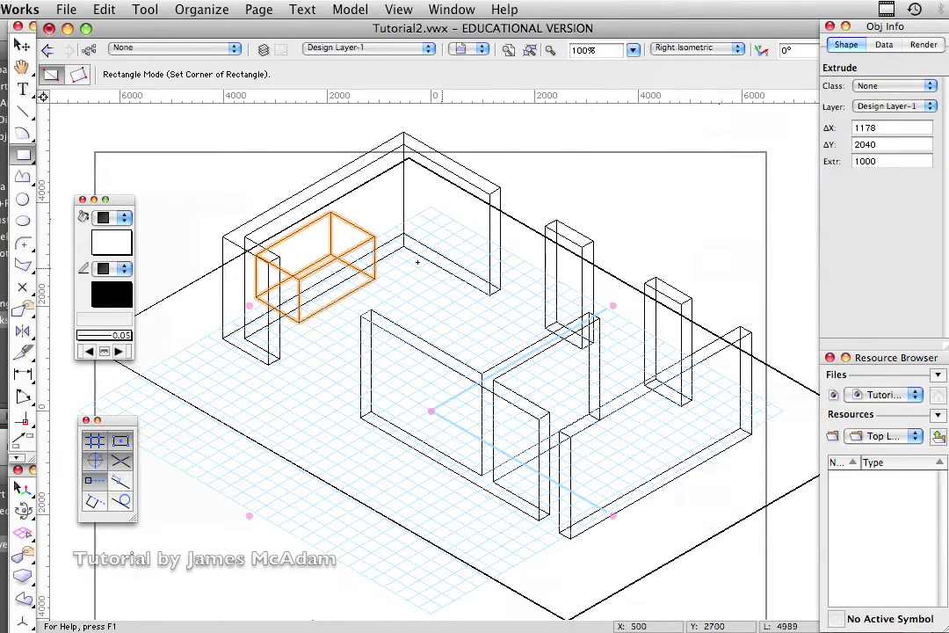
{"action": "left_click", "coordinate": [21, 46]}
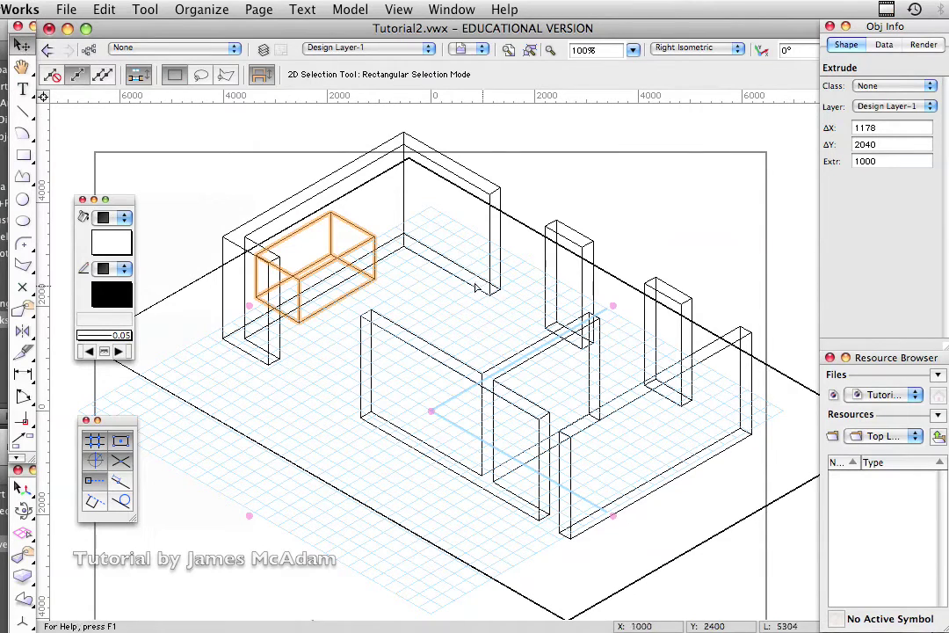
{"action": "left_click", "coordinate": [703, 49]}
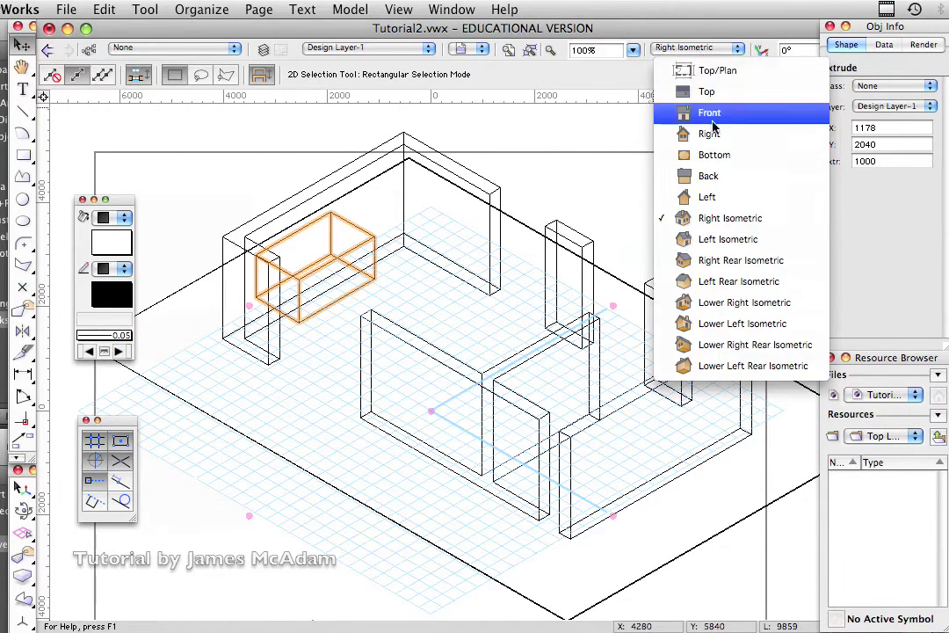
{"action": "left_click", "coordinate": [661, 178]}
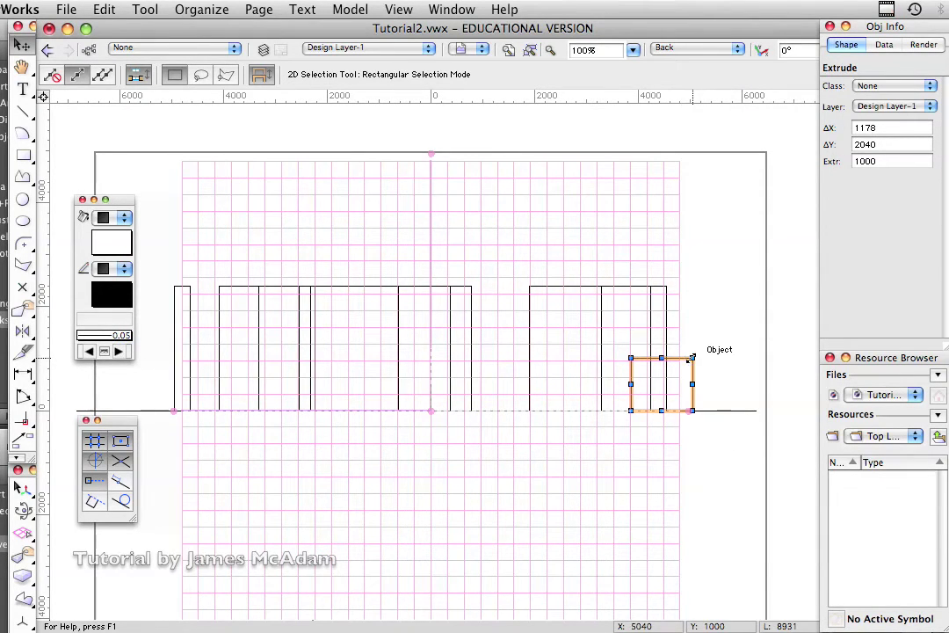
{"action": "left_click_drag", "start_coordinate": [674, 358], "coordinate": [675, 326]}
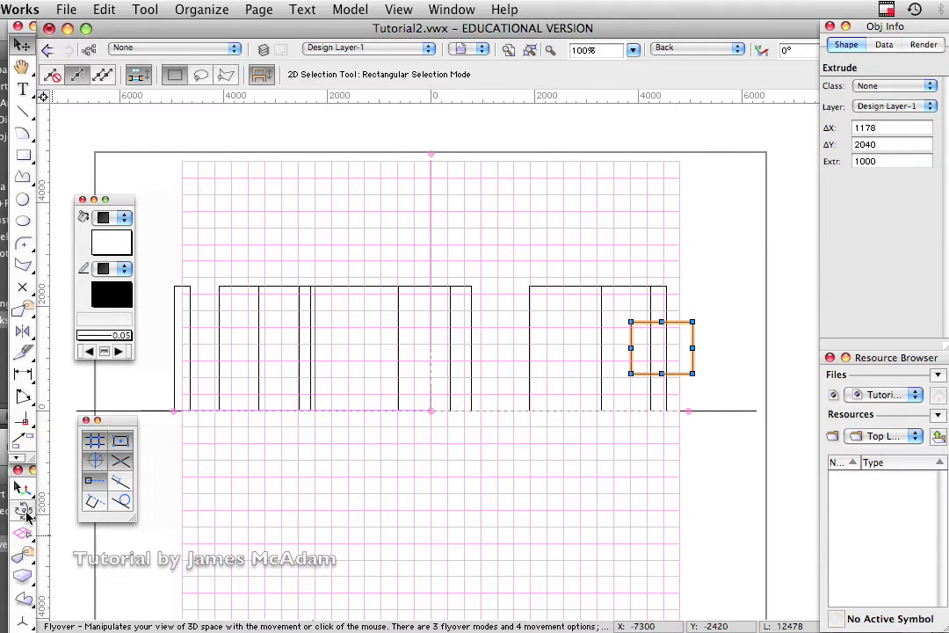
Step: Subtract the box from the extruded walls to cut a window opening through the middle of the left outer wall
{"action": "left_click", "coordinate": [24, 511]}
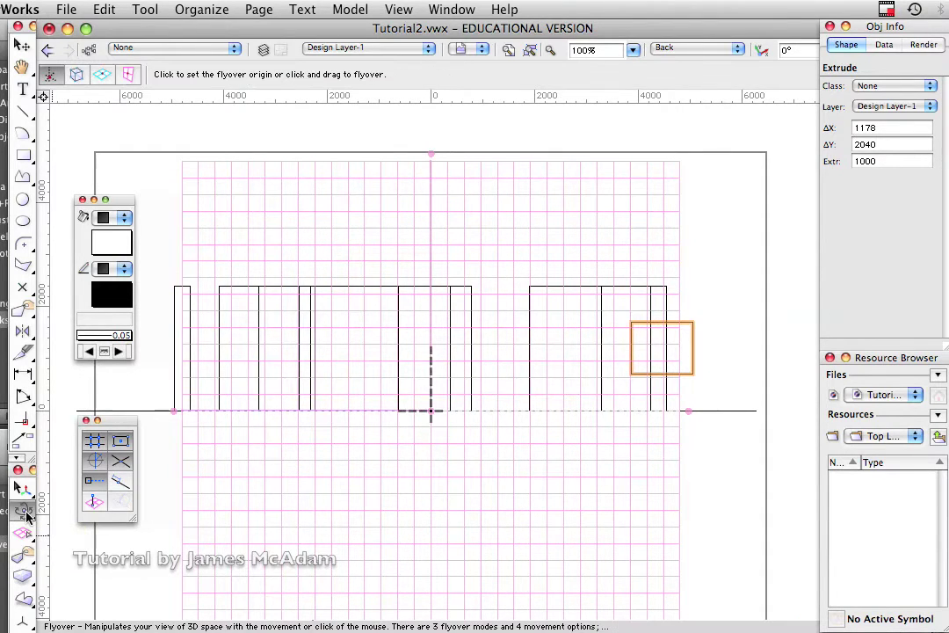
{"action": "left_click", "coordinate": [465, 353]}
{"action": "left_click_drag", "start_coordinate": [466, 353], "coordinate": [650, 196]}
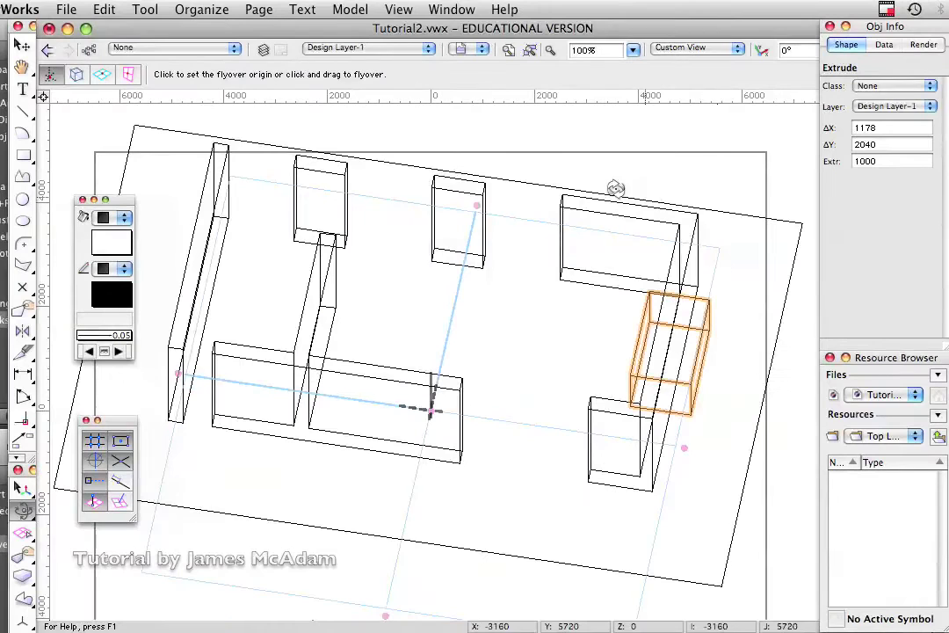
{"action": "left_click", "coordinate": [356, 9]}
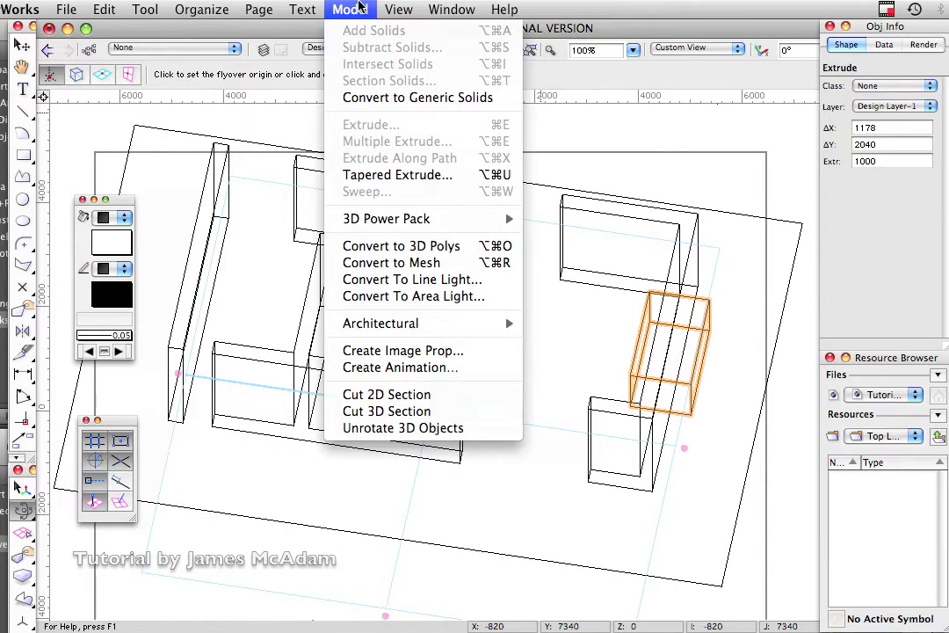
{"action": "left_click", "coordinate": [356, 9]}
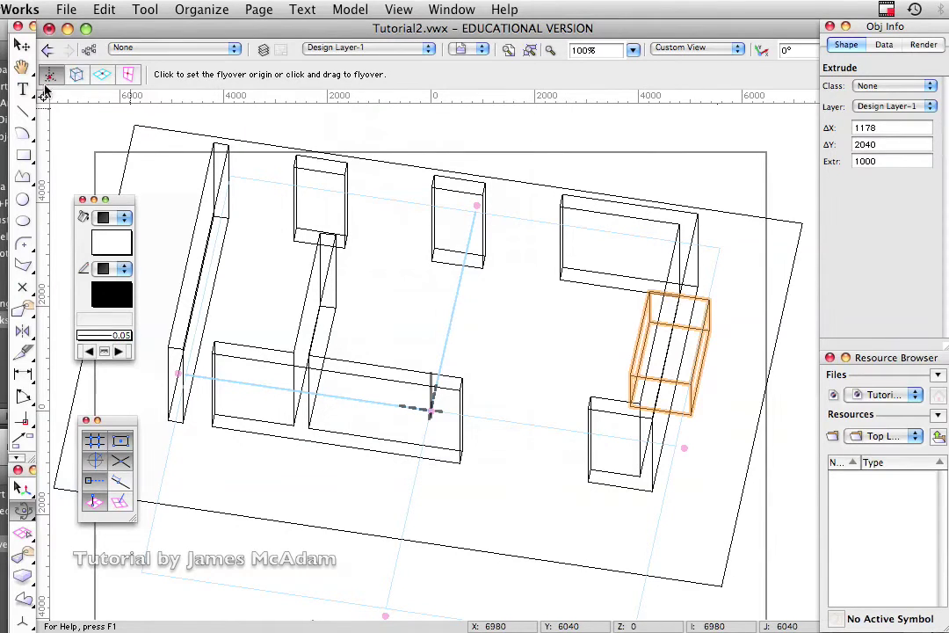
{"action": "left_click", "coordinate": [22, 44]}
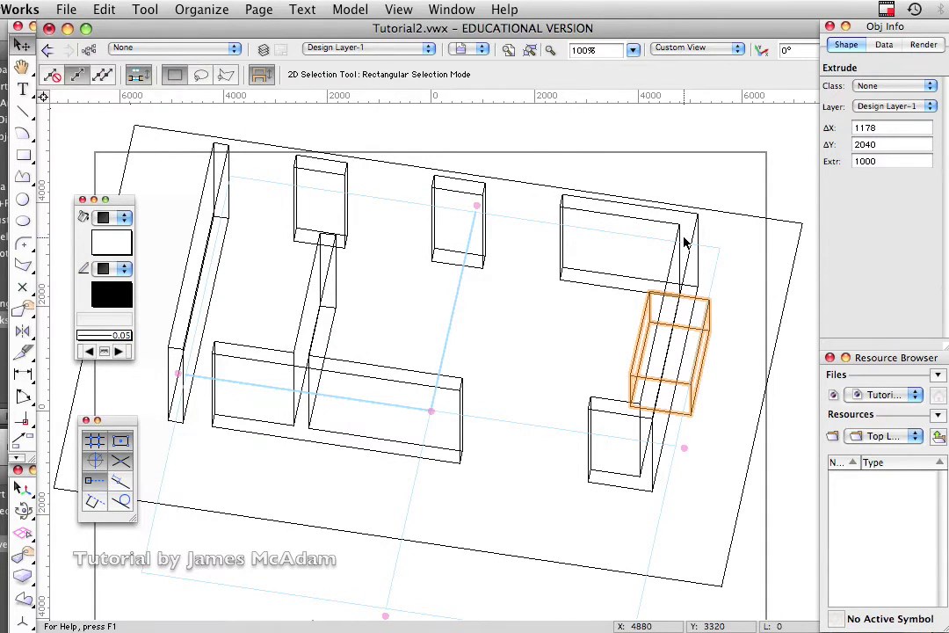
{"action": "left_click", "coordinate": [573, 197], "text": "shift"}
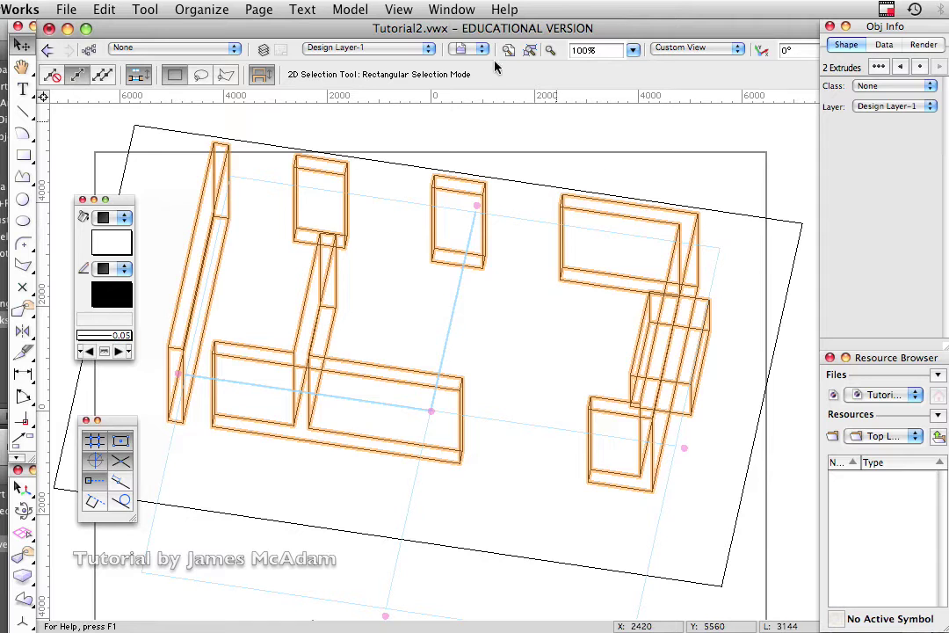
{"action": "left_click", "coordinate": [351, 9]}
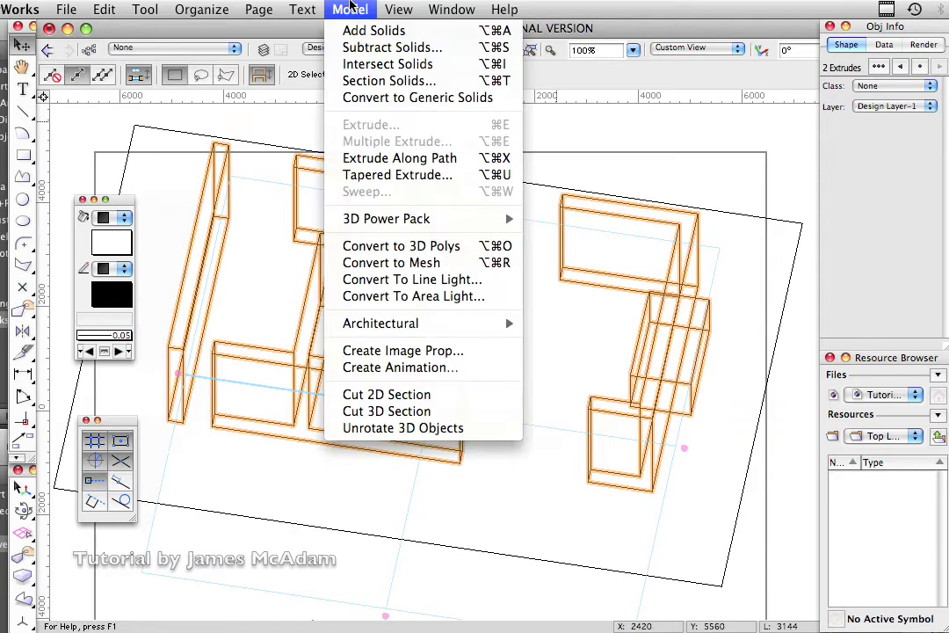
{"action": "left_click", "coordinate": [359, 51]}
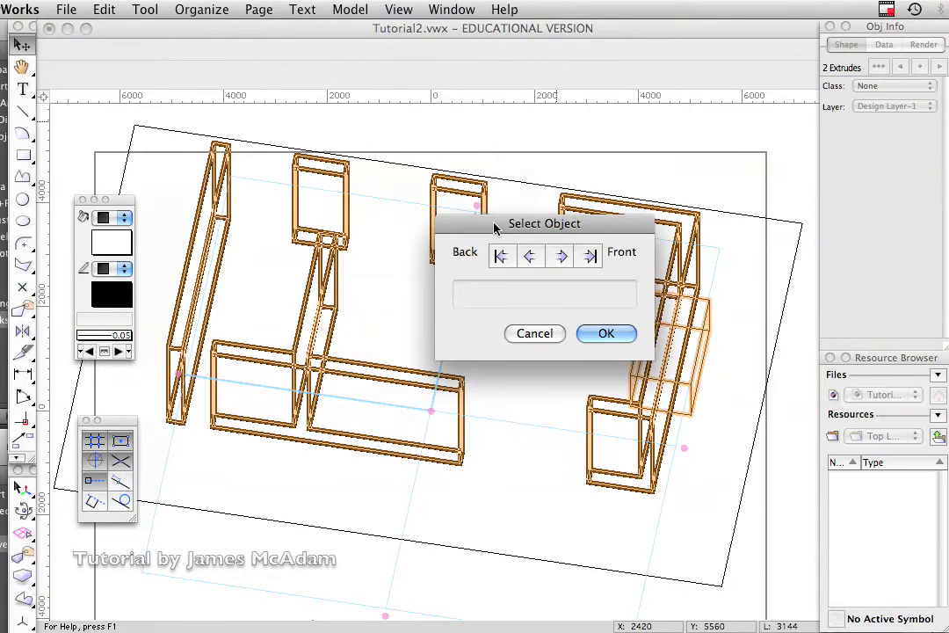
{"action": "left_click_drag", "start_coordinate": [495, 229], "coordinate": [303, 219]}
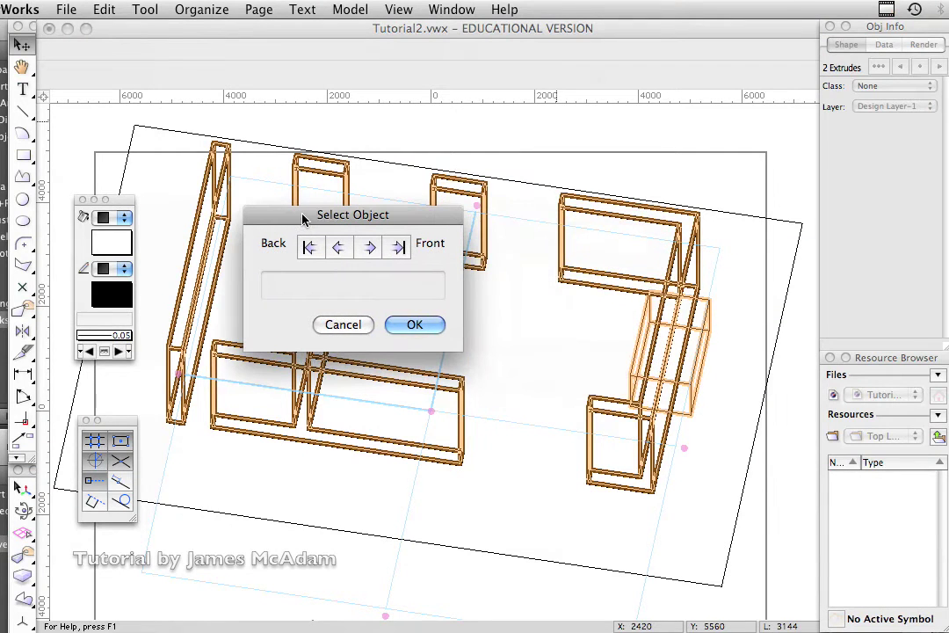
{"action": "left_click", "coordinate": [367, 251]}
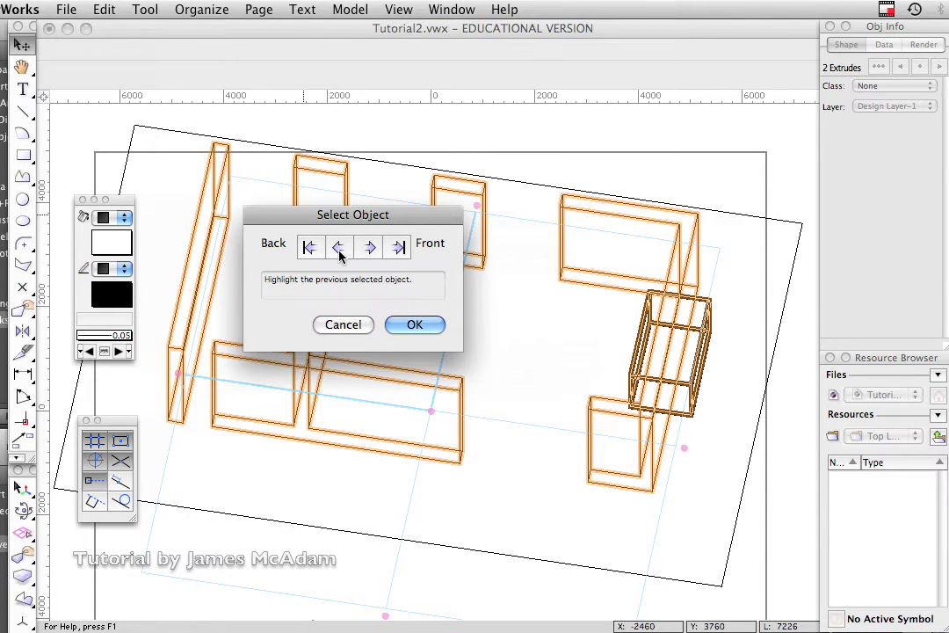
{"action": "left_click", "coordinate": [338, 249]}
{"action": "left_click", "coordinate": [369, 249]}
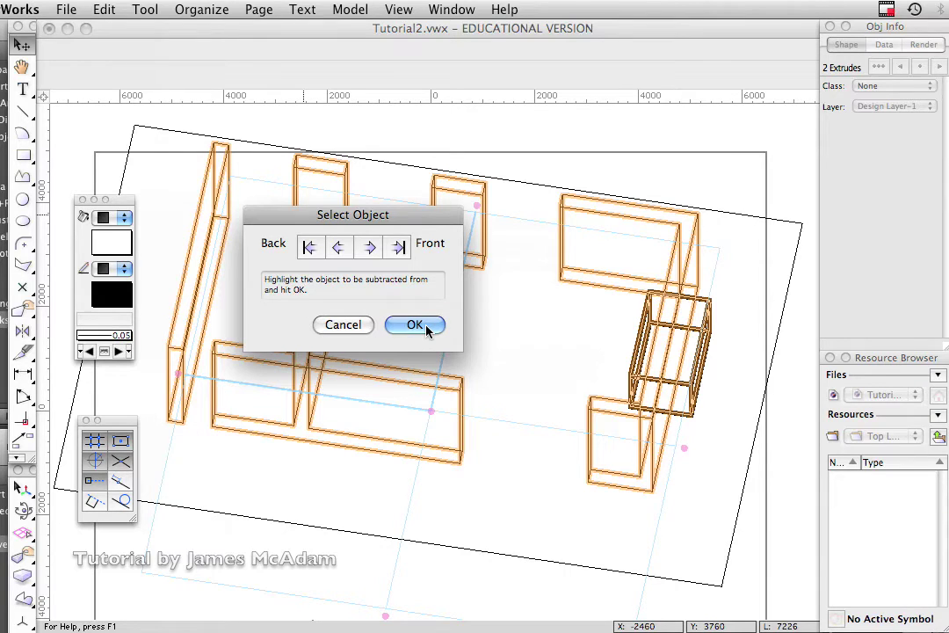
{"action": "left_click", "coordinate": [339, 248]}
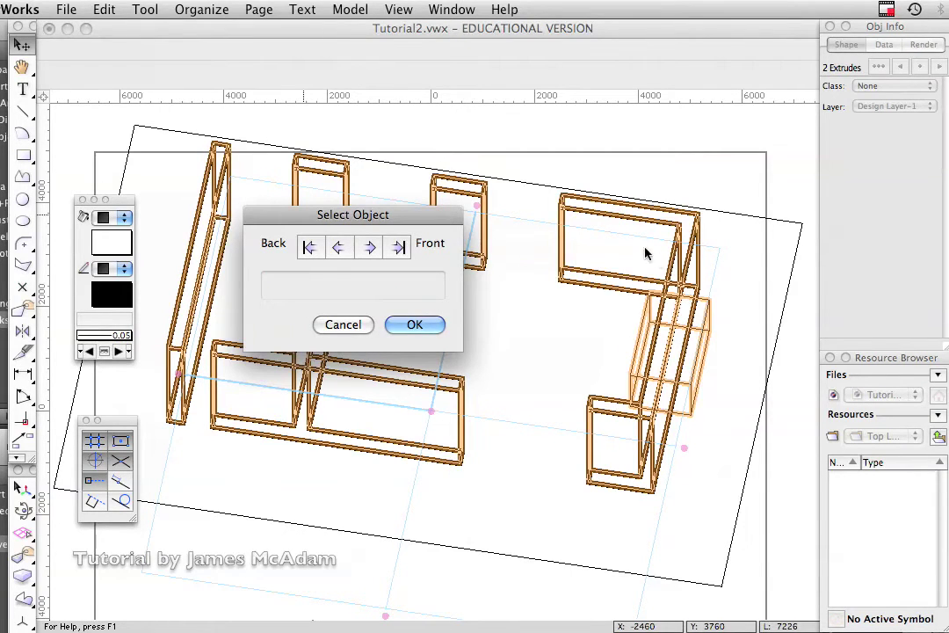
{"action": "left_click", "coordinate": [409, 325]}
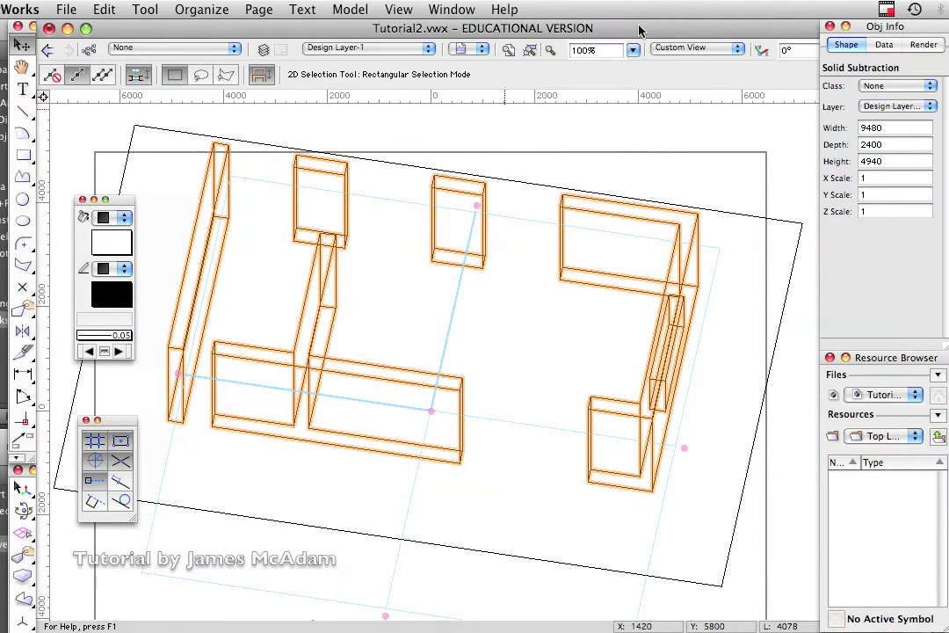
Step: Render the walls with the cut window opening in Right Isometric view using Fast RenderWorks, and clear the selection
{"action": "left_click", "coordinate": [679, 51]}
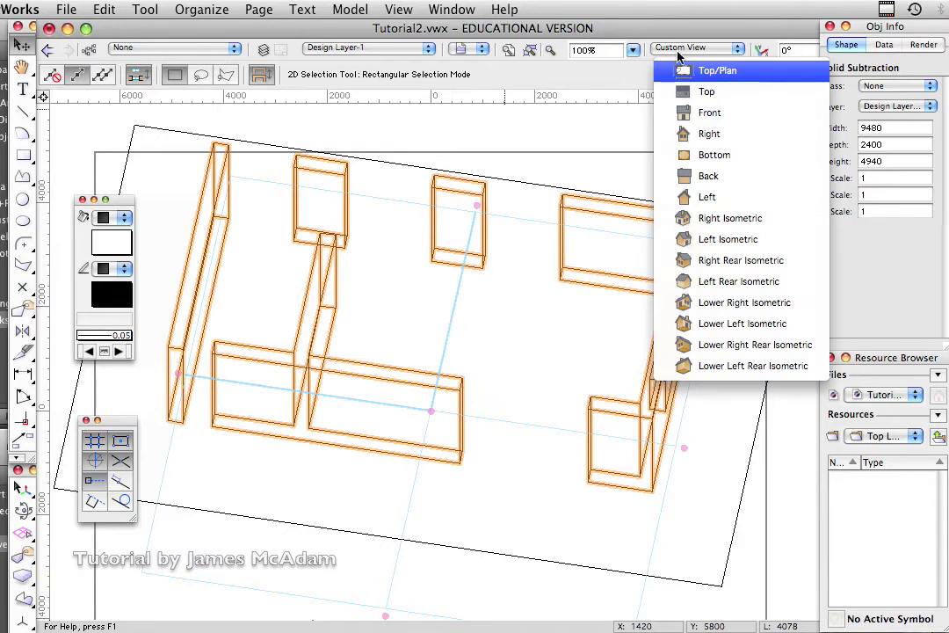
{"action": "left_click", "coordinate": [718, 219]}
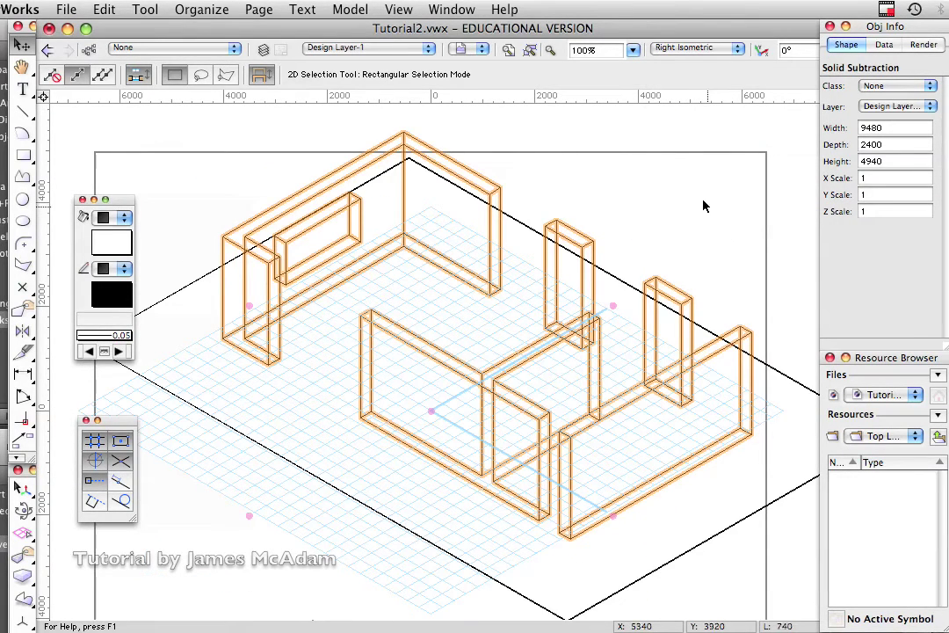
{"action": "left_click", "coordinate": [360, 8]}
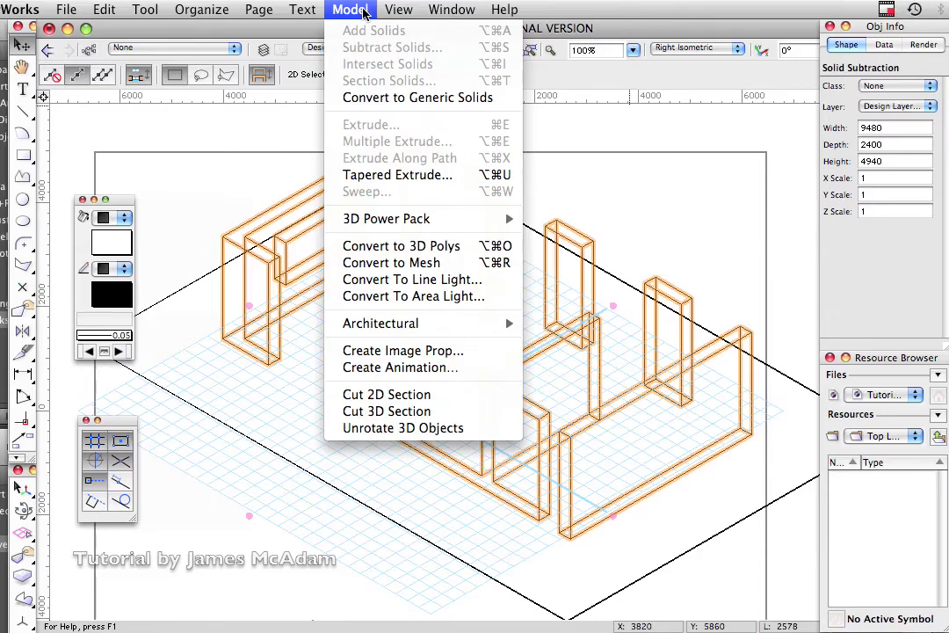
{"action": "mouse_move", "coordinate": [407, 9]}
{"action": "mouse_move", "coordinate": [420, 70]}
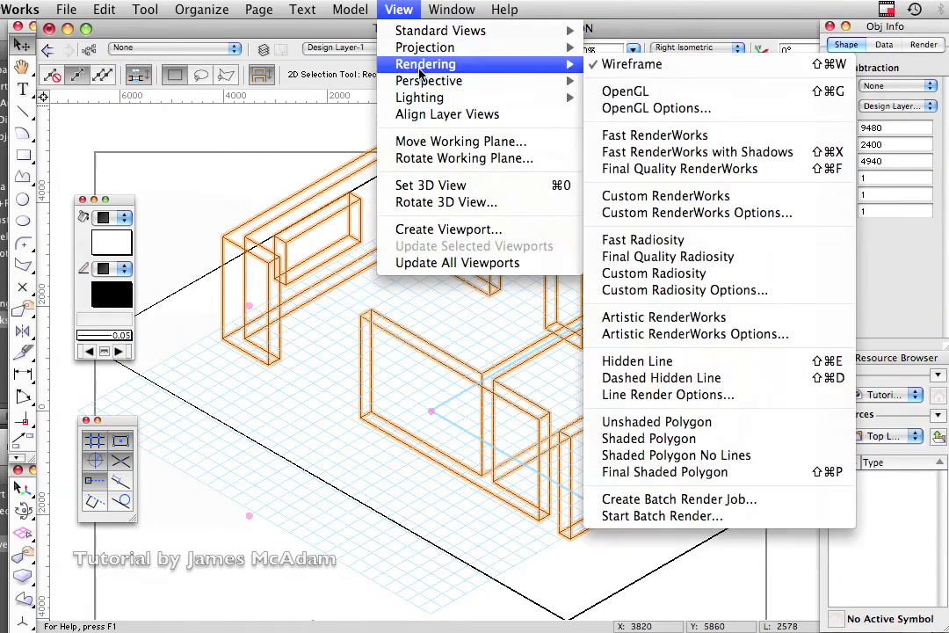
{"action": "left_click", "coordinate": [632, 136]}
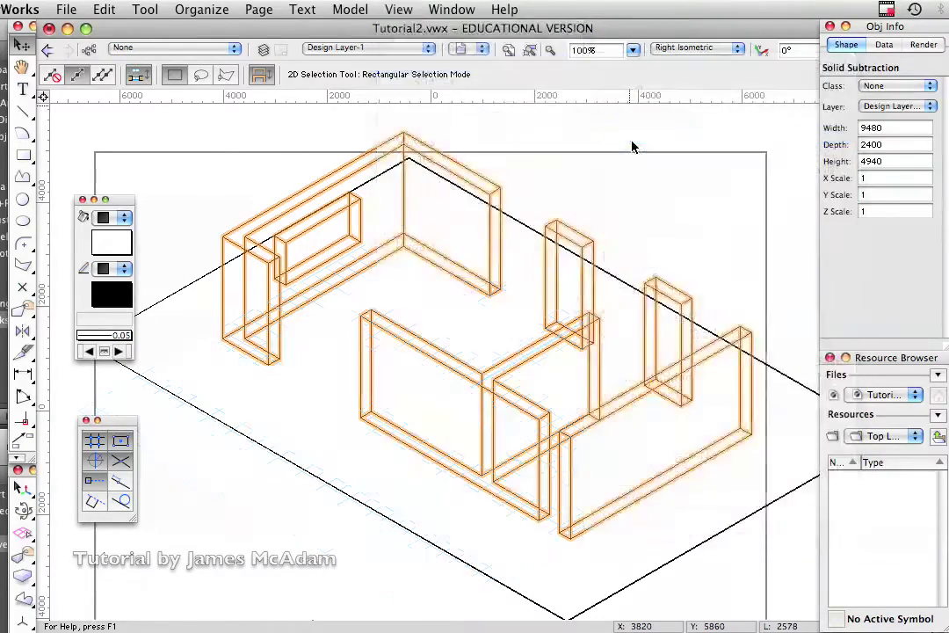
{"action": "left_click", "coordinate": [633, 147]}
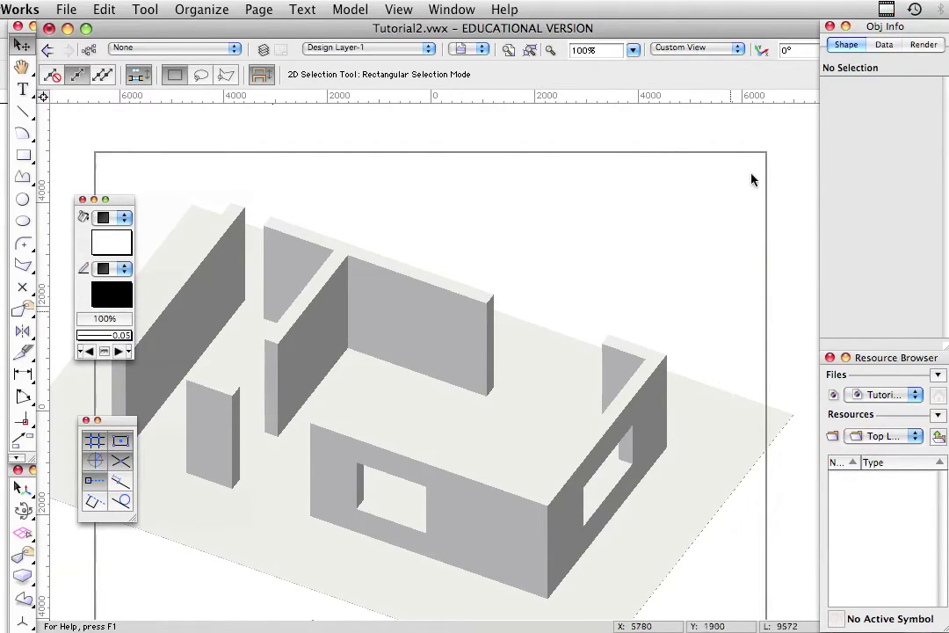
Step: Switch the model to the Right view and set its rendering to Wireframe
{"action": "left_click", "coordinate": [712, 50]}
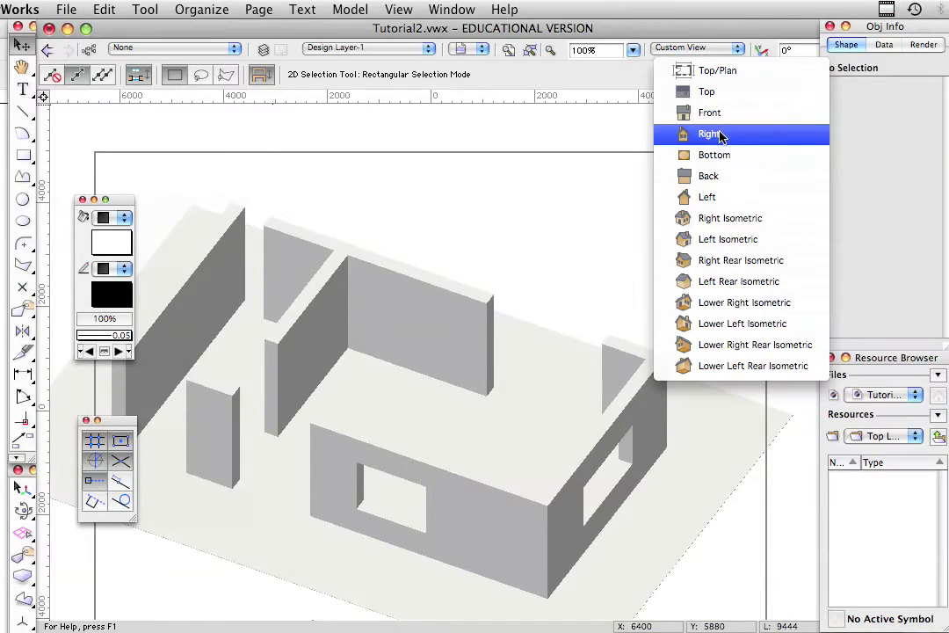
{"action": "left_click", "coordinate": [664, 135]}
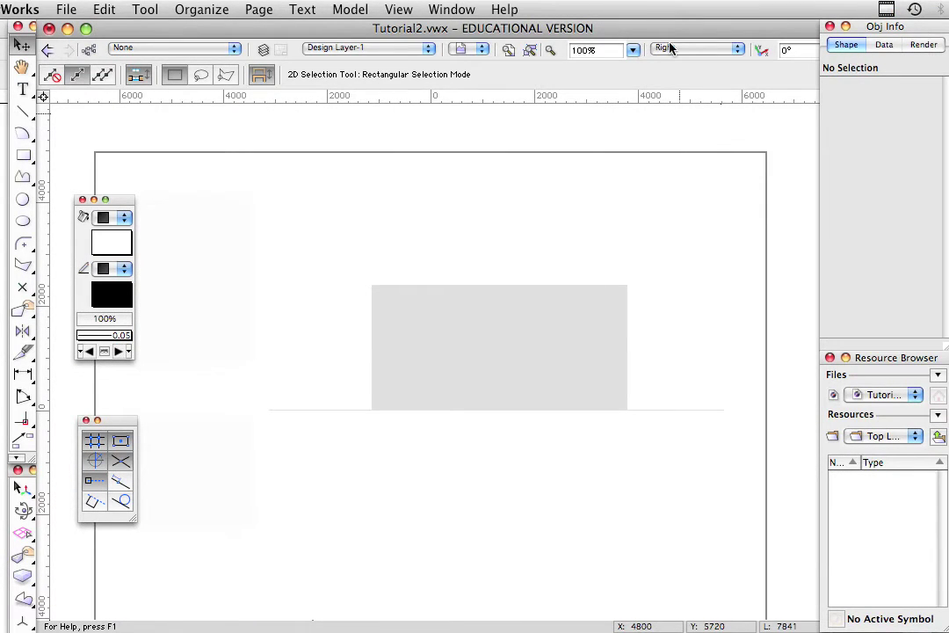
{"action": "left_click", "coordinate": [397, 9]}
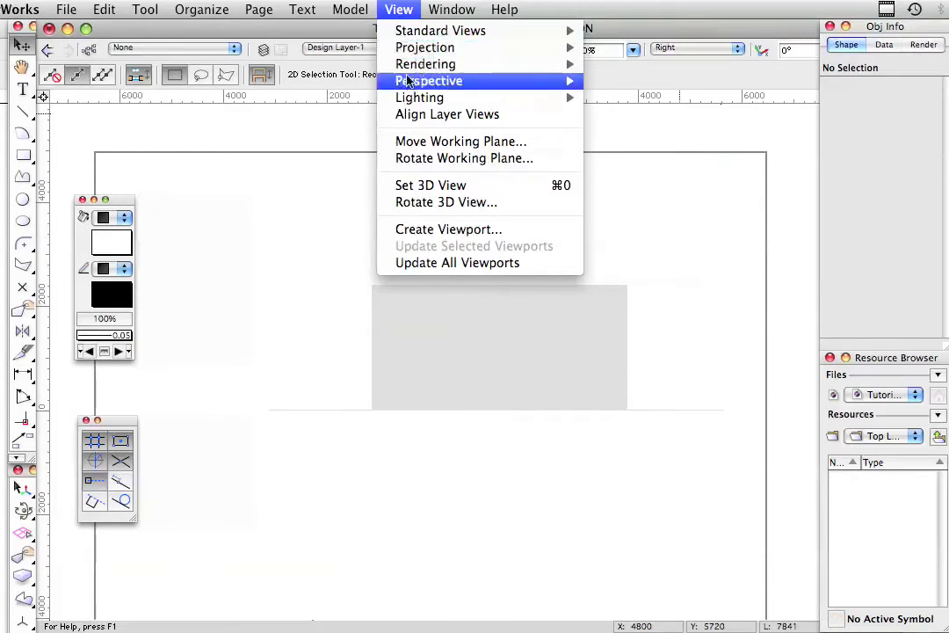
{"action": "mouse_move", "coordinate": [413, 65]}
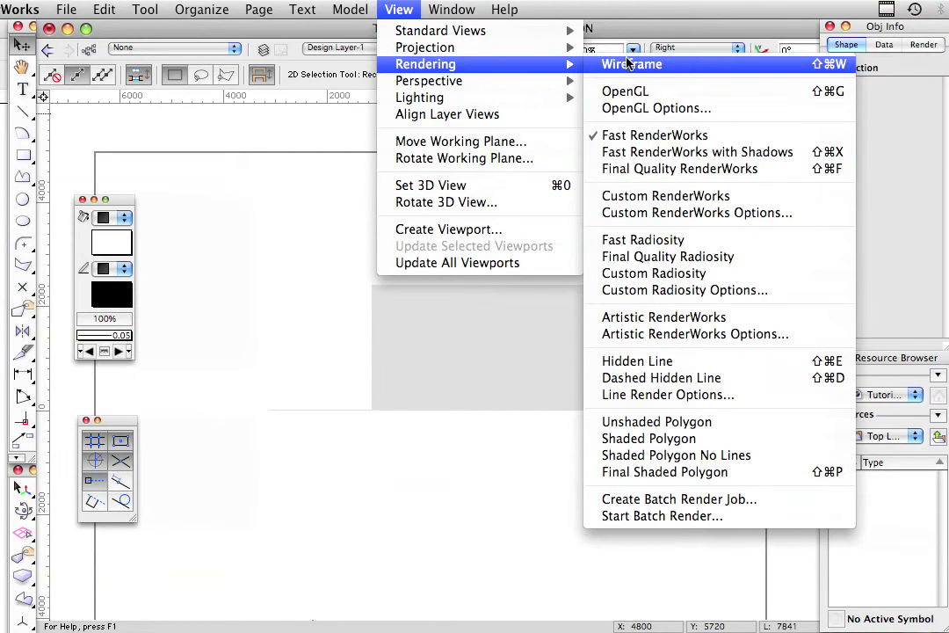
{"action": "left_click", "coordinate": [629, 64]}
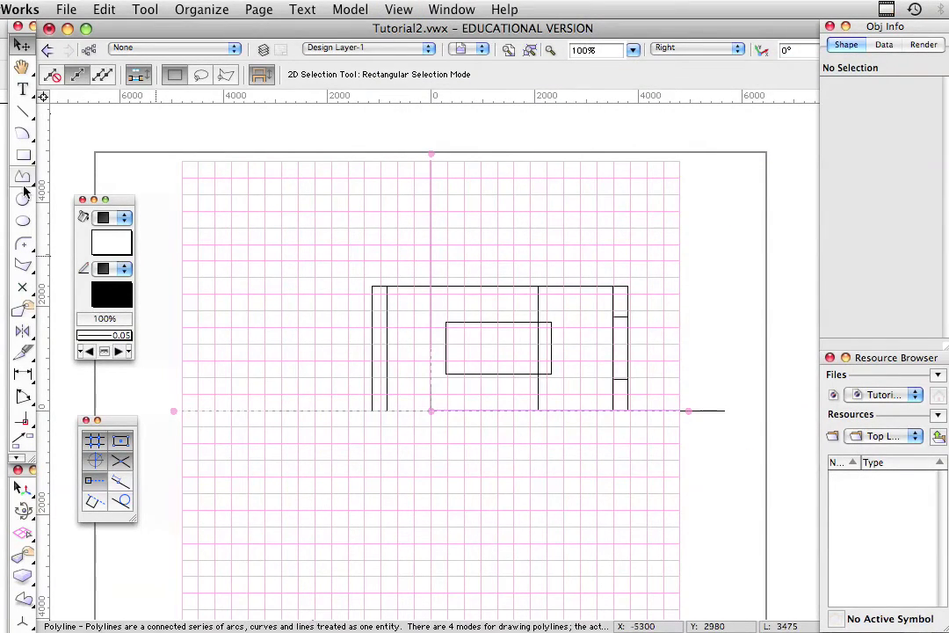
Step: Draw a closed gable roof outline on the wall tops with the Polyline tool, about 5620 mm wide and 2120 mm high, with overhanging eaves
{"action": "left_click", "coordinate": [23, 176]}
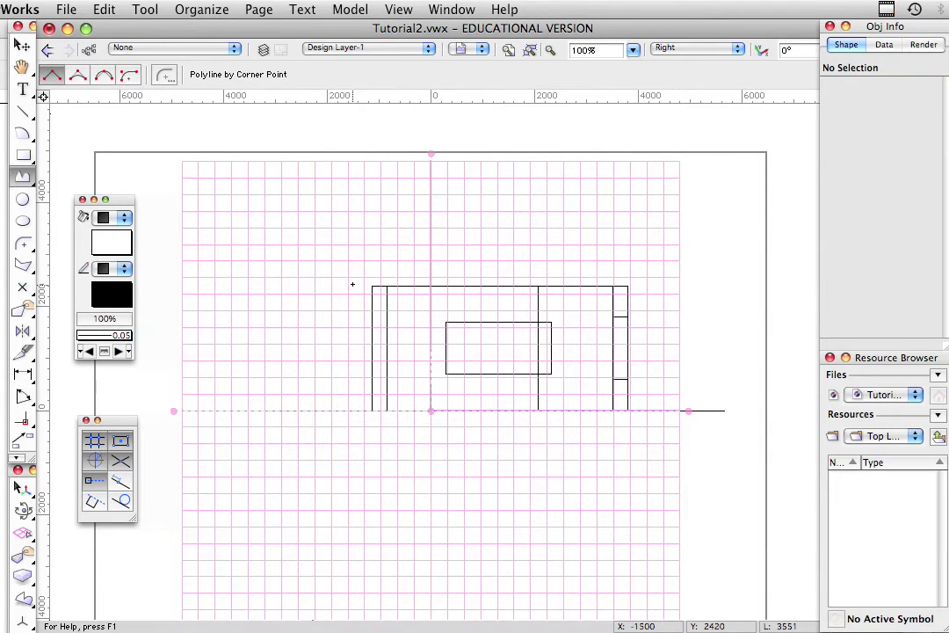
{"action": "left_click", "coordinate": [374, 290]}
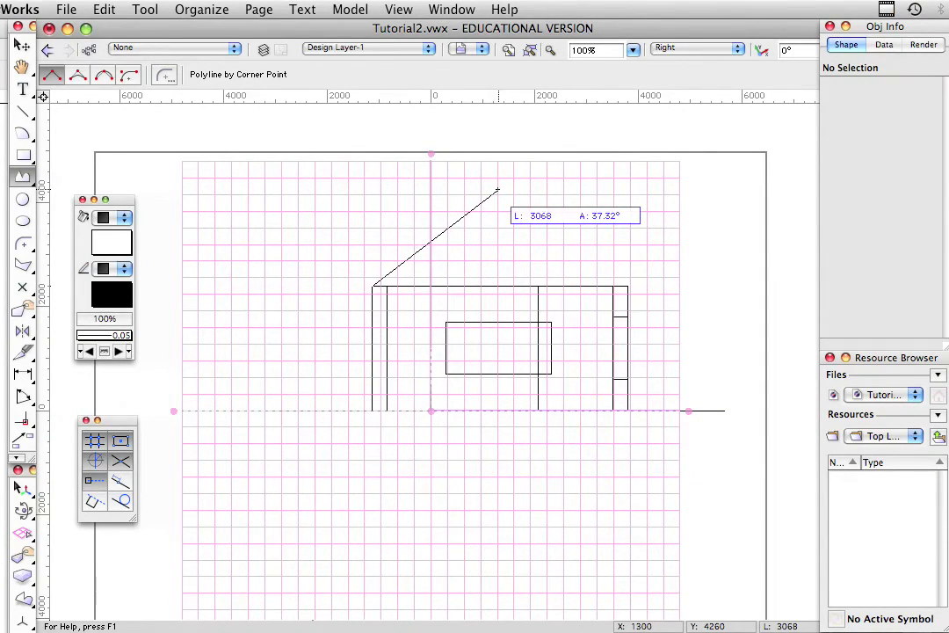
{"action": "left_click", "coordinate": [497, 190]}
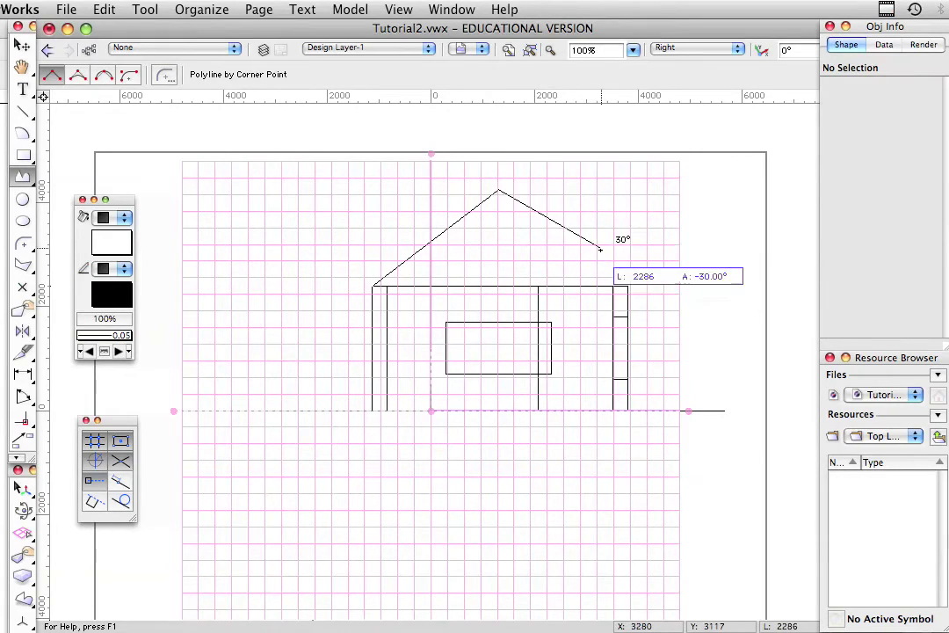
{"action": "left_click", "coordinate": [634, 284]}
{"action": "left_click", "coordinate": [648, 285]}
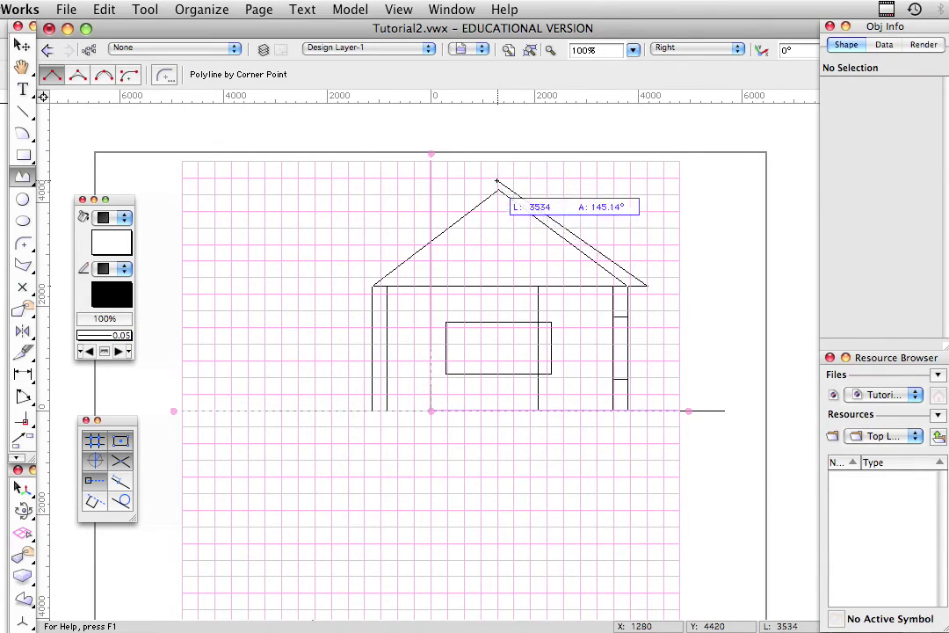
{"action": "left_click", "coordinate": [497, 177]}
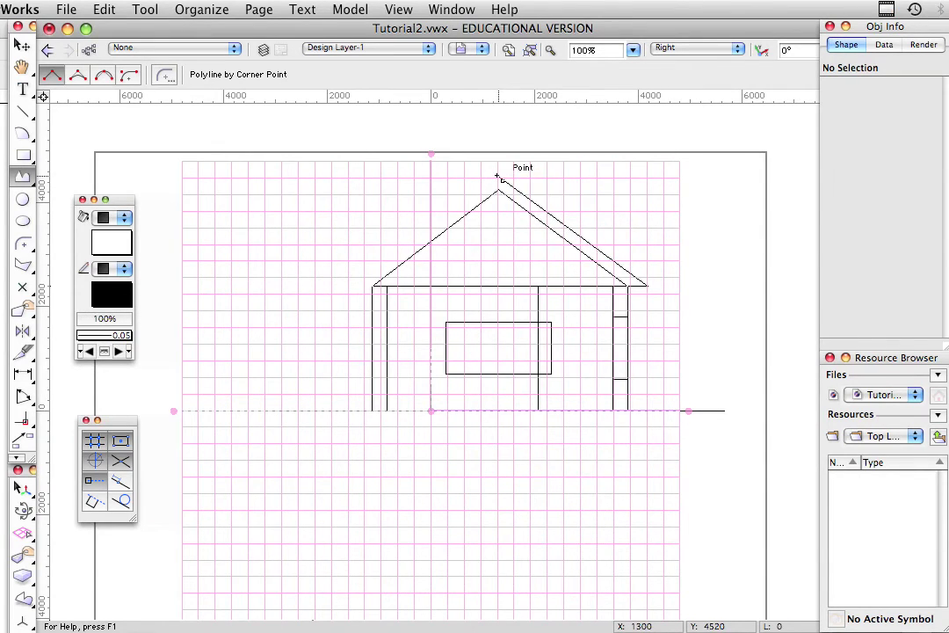
{"action": "left_click", "coordinate": [359, 285]}
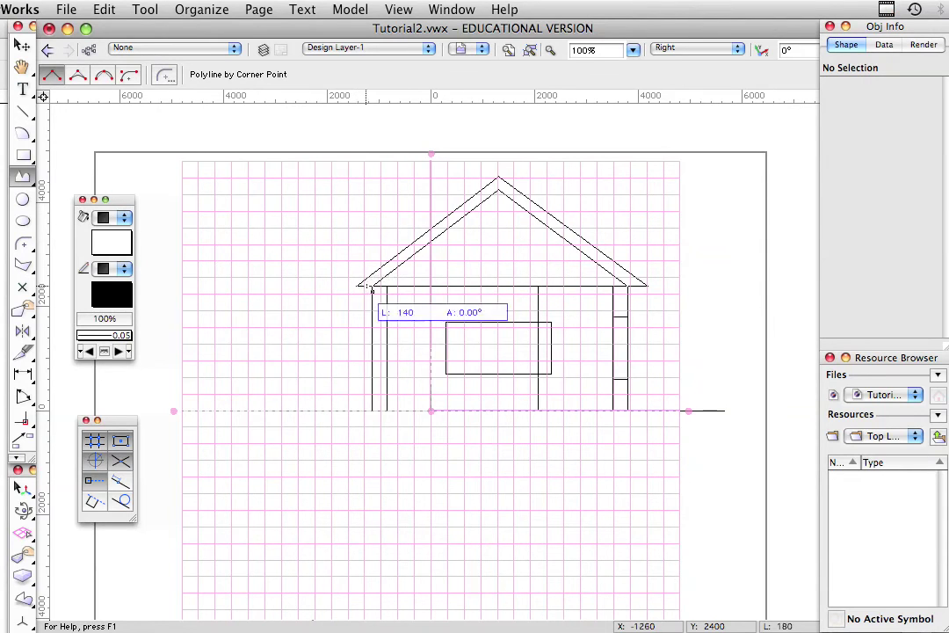
{"action": "double_click", "coordinate": [379, 291]}
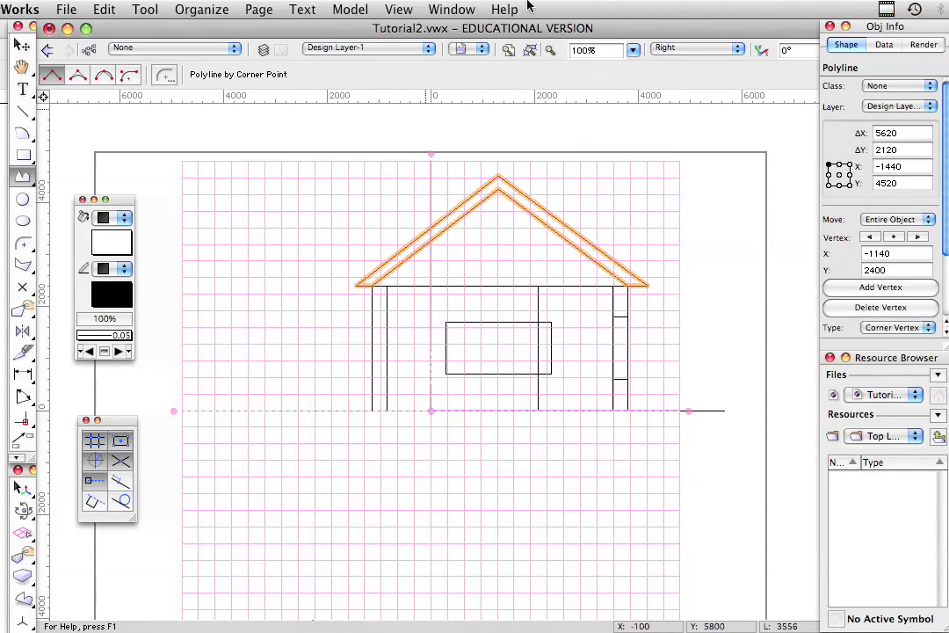
Step: Extrude the gable roof outline 5000 mm
{"action": "left_click", "coordinate": [350, 10]}
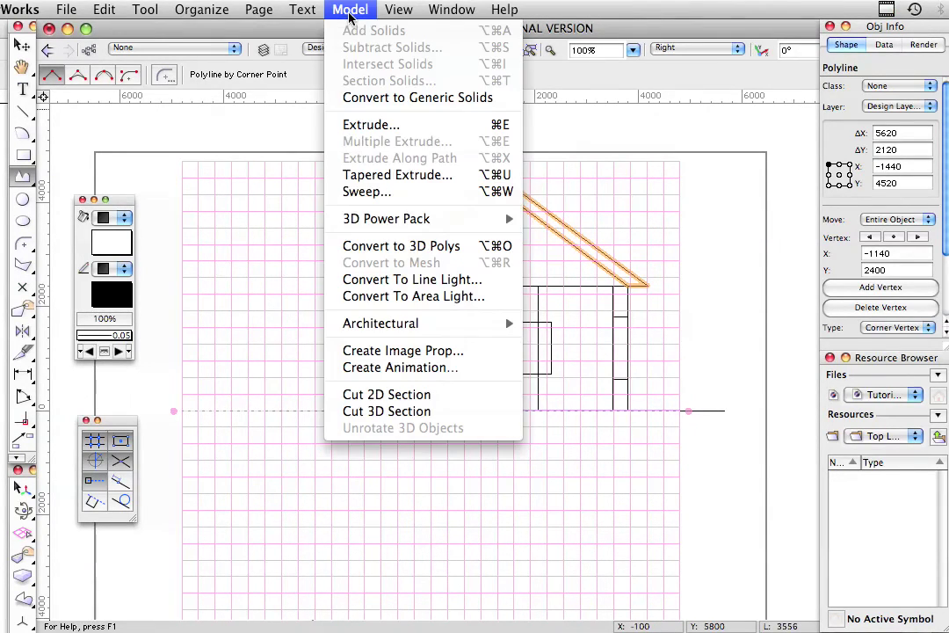
{"action": "left_click", "coordinate": [364, 125]}
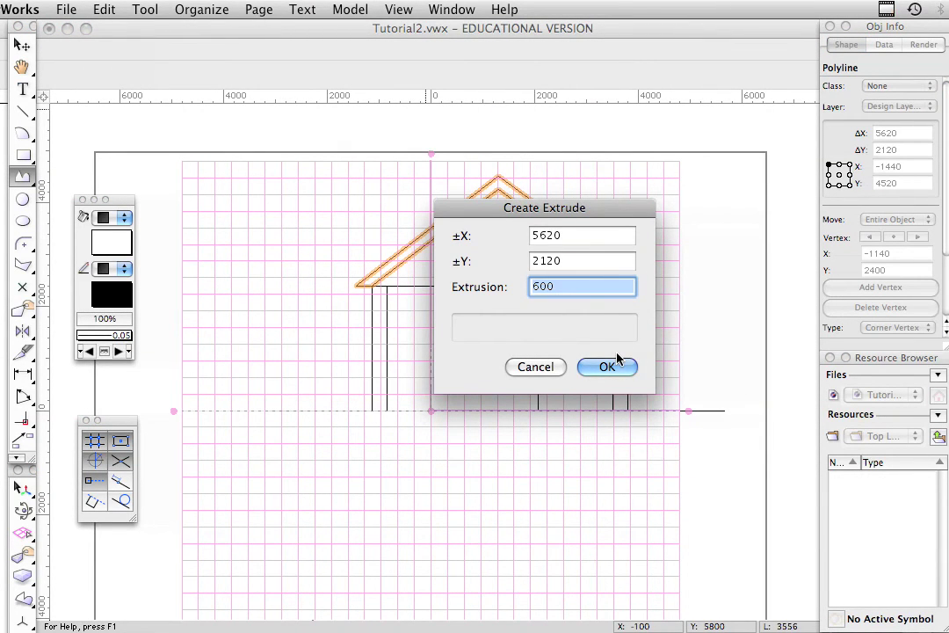
{"action": "type", "text": "5000"}
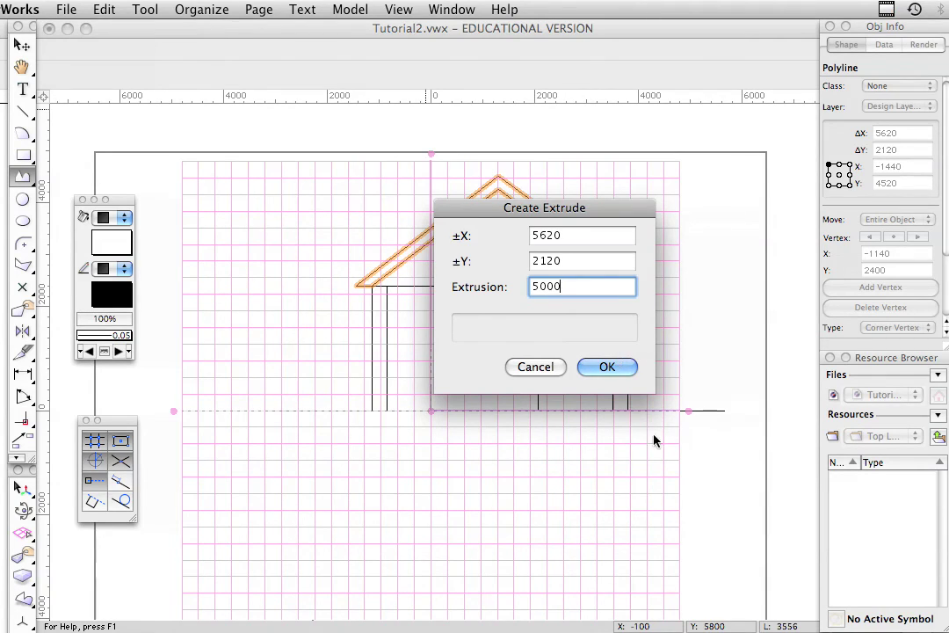
{"action": "left_click", "coordinate": [606, 366]}
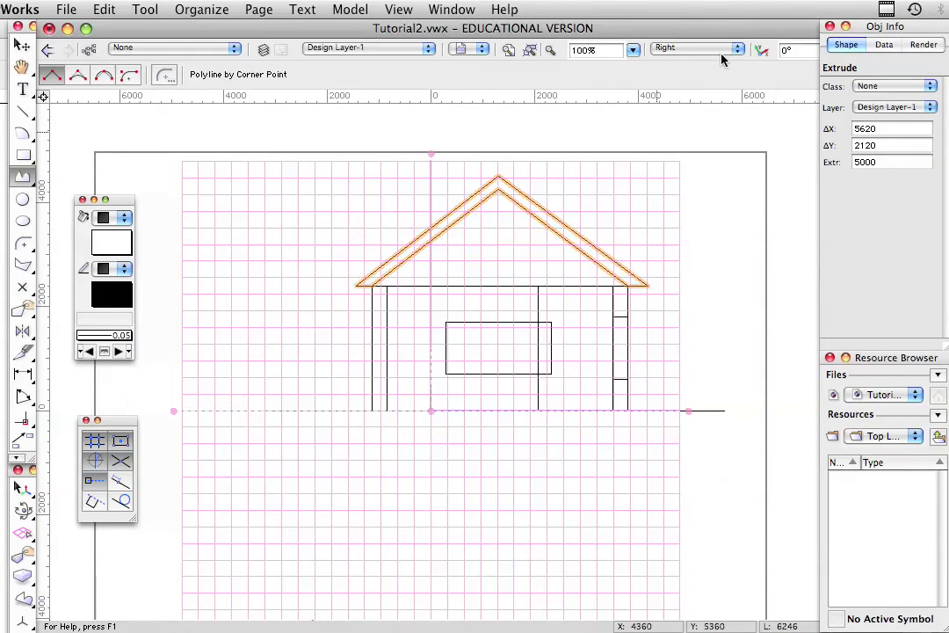